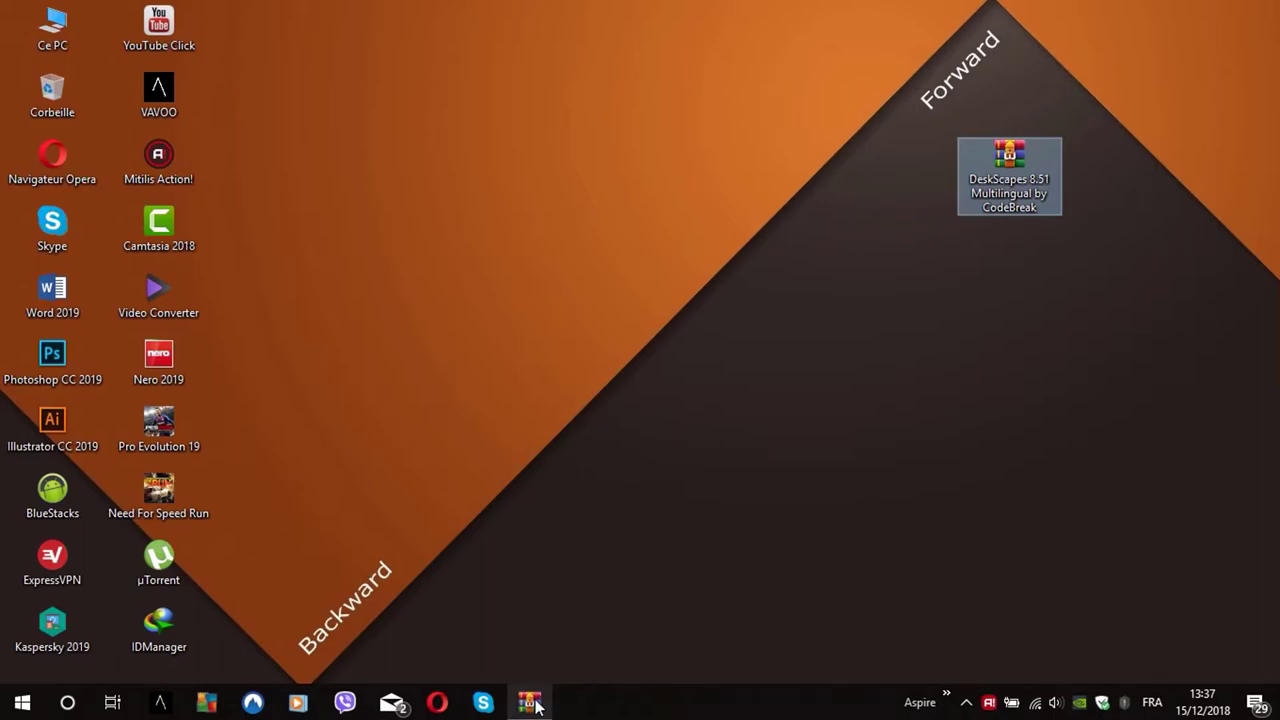
Extract the Stardock_DeskScapes_8.51_Multilingual folder from the ZIP archive to the desktop and close the archive
drag(368, 134, 585, 102)
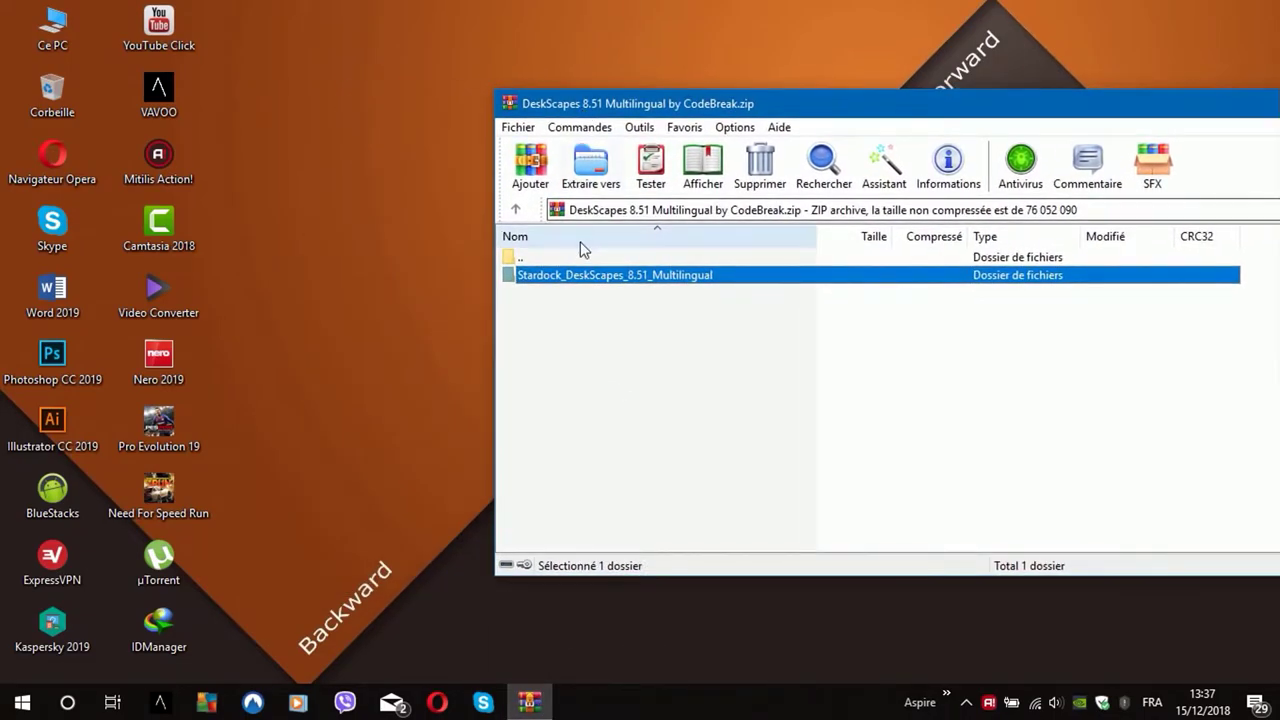
drag(374, 146, 292, 87)
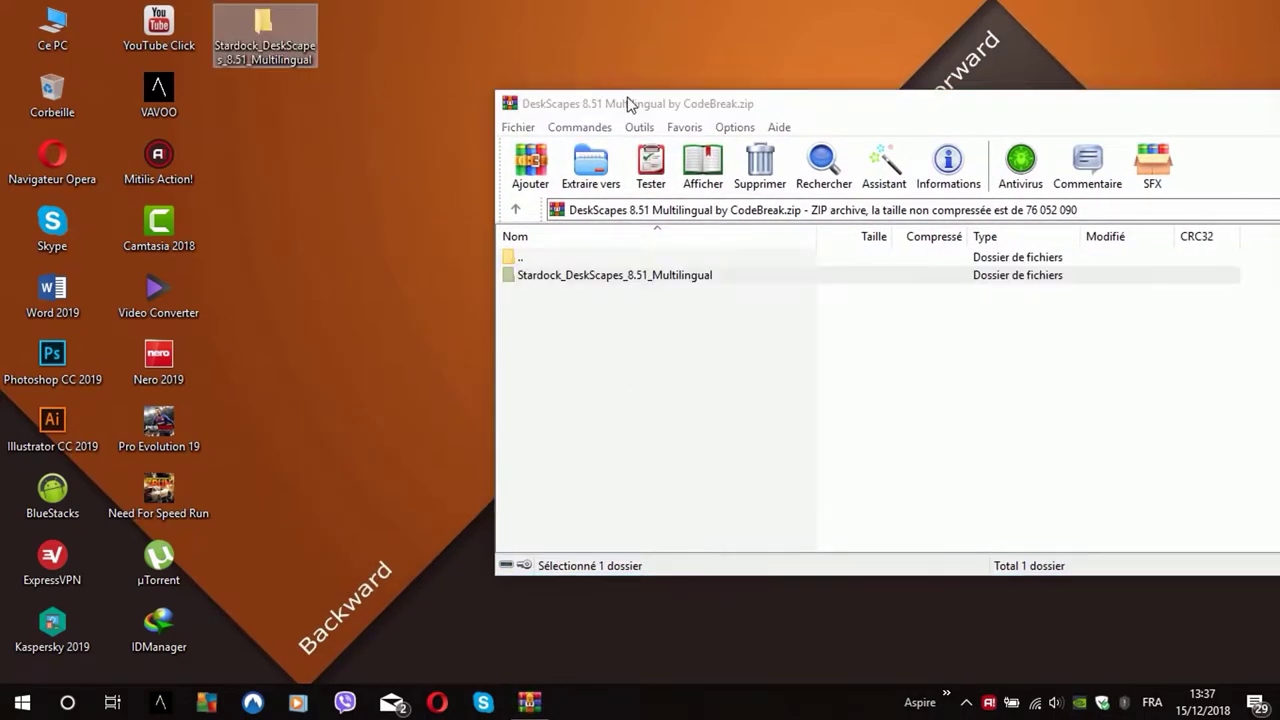
click(510, 104)
click(538, 237)
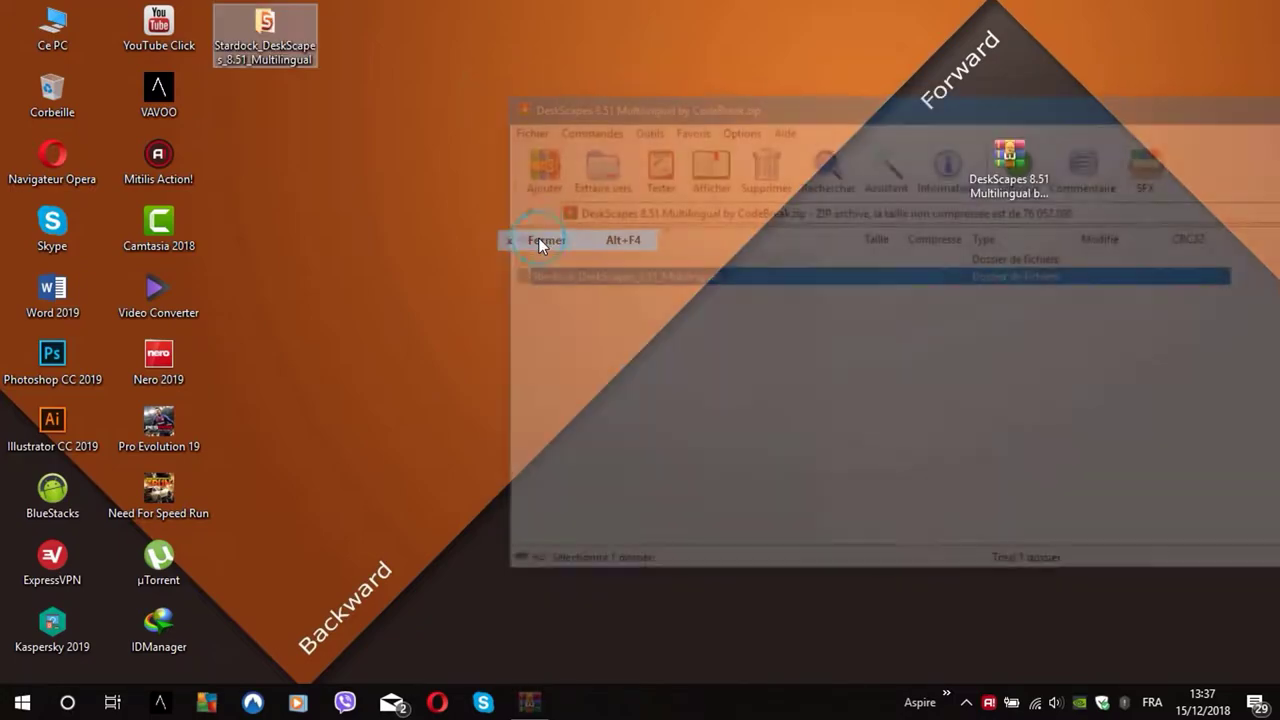
Move the extracted Stardock_DeskScapes_8.51_Multilingual folder below the archive on the desktop and open it
mouse_move(303, 53)
mouse_down()
mouse_move(975, 191)
mouse_move(1035, 260)
mouse_up()
drag(931, 212, 1099, 297)
right_click(1009, 236)
click(841, 84)
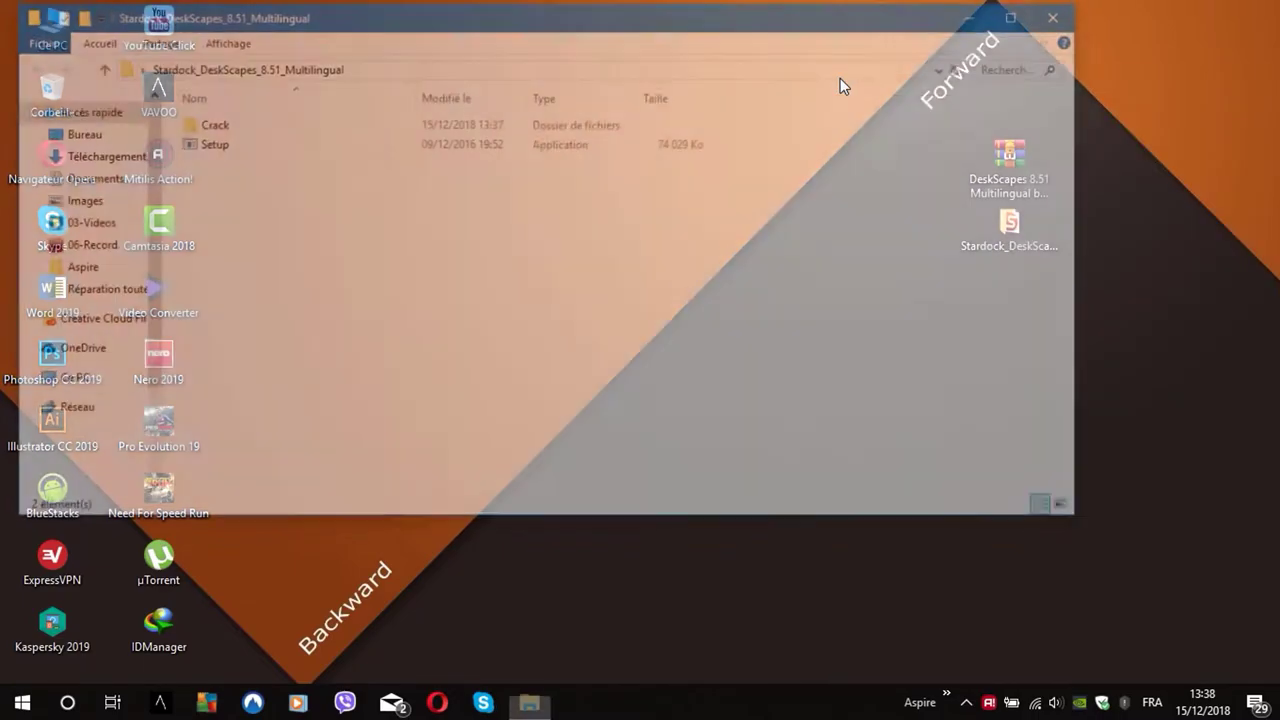
Run the Setup application from the extracted folder and allow it to make changes to the device
click(207, 146)
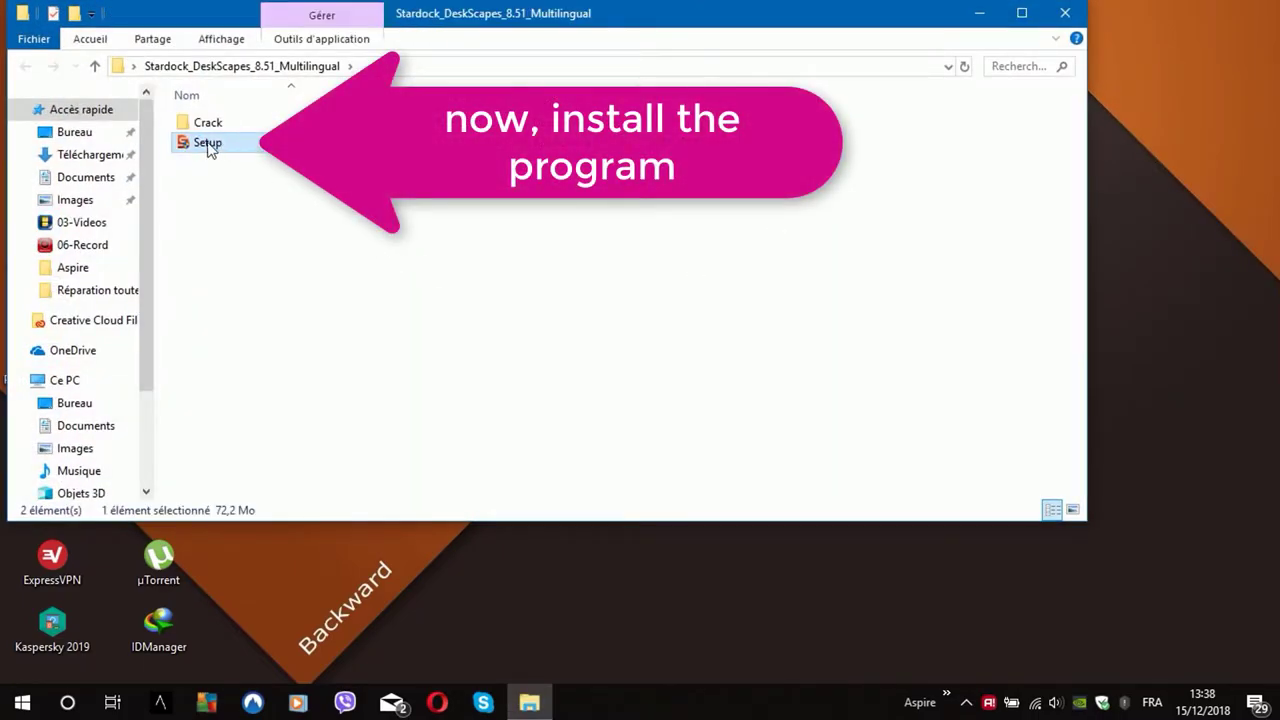
right_click(212, 148)
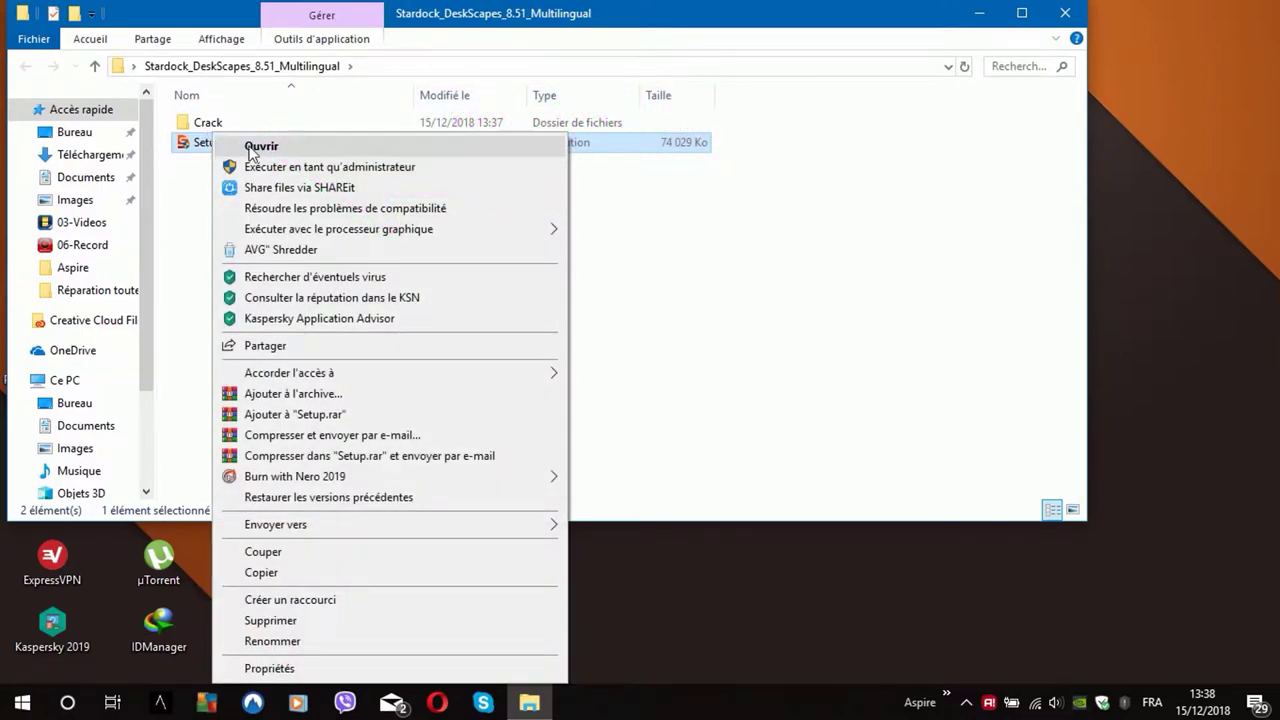
click(250, 147)
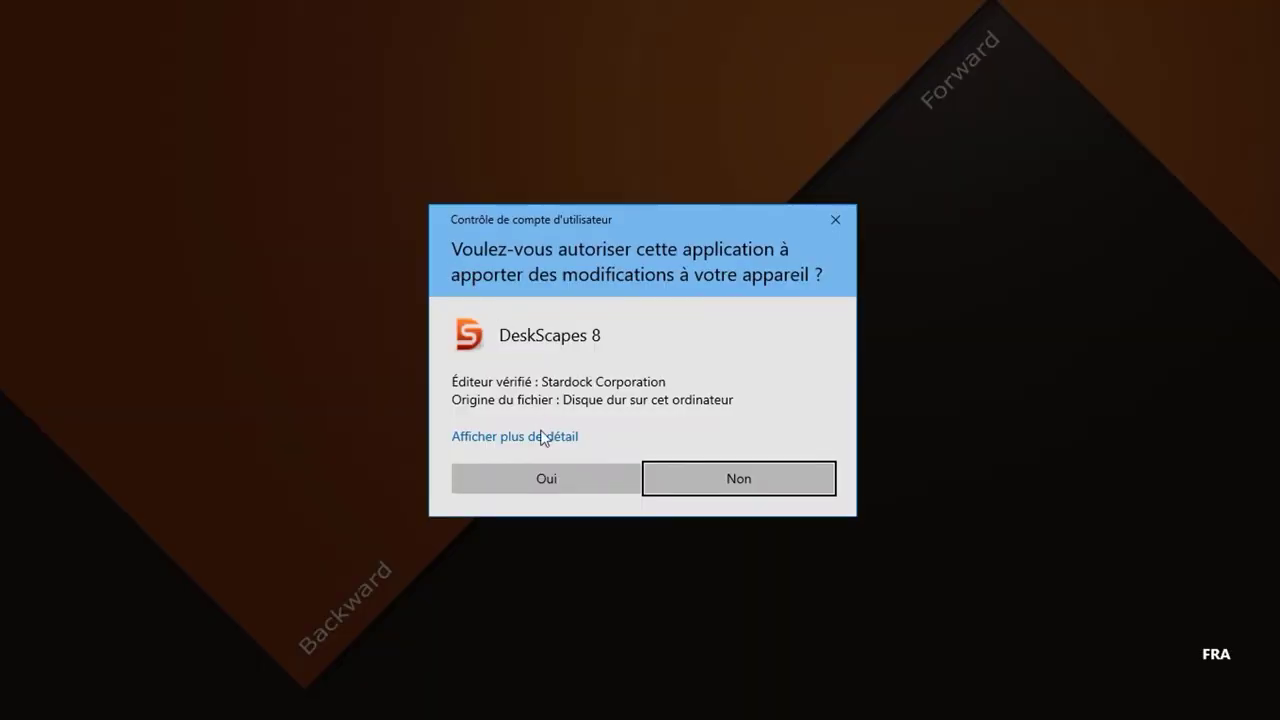
click(564, 488)
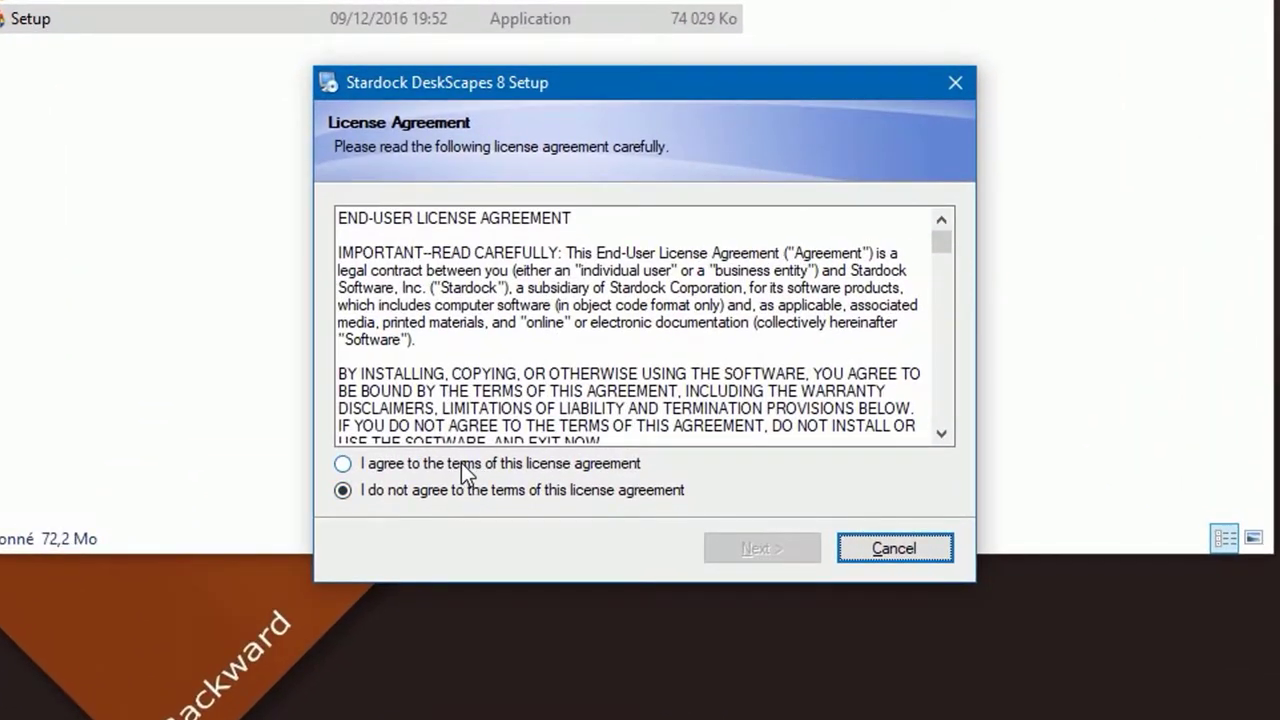
Accept the DeskScapes 8 license agreement and continue the installation without the additional Fences offer
click(461, 462)
click(759, 545)
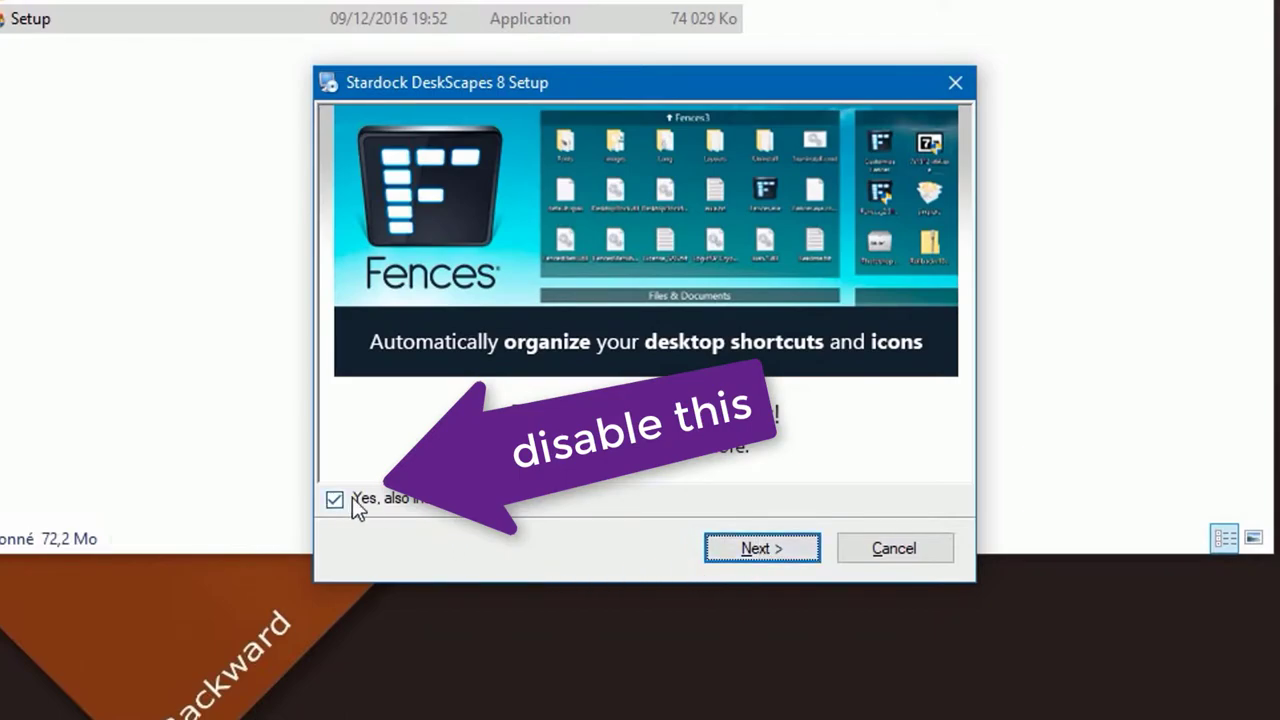
click(335, 500)
click(756, 549)
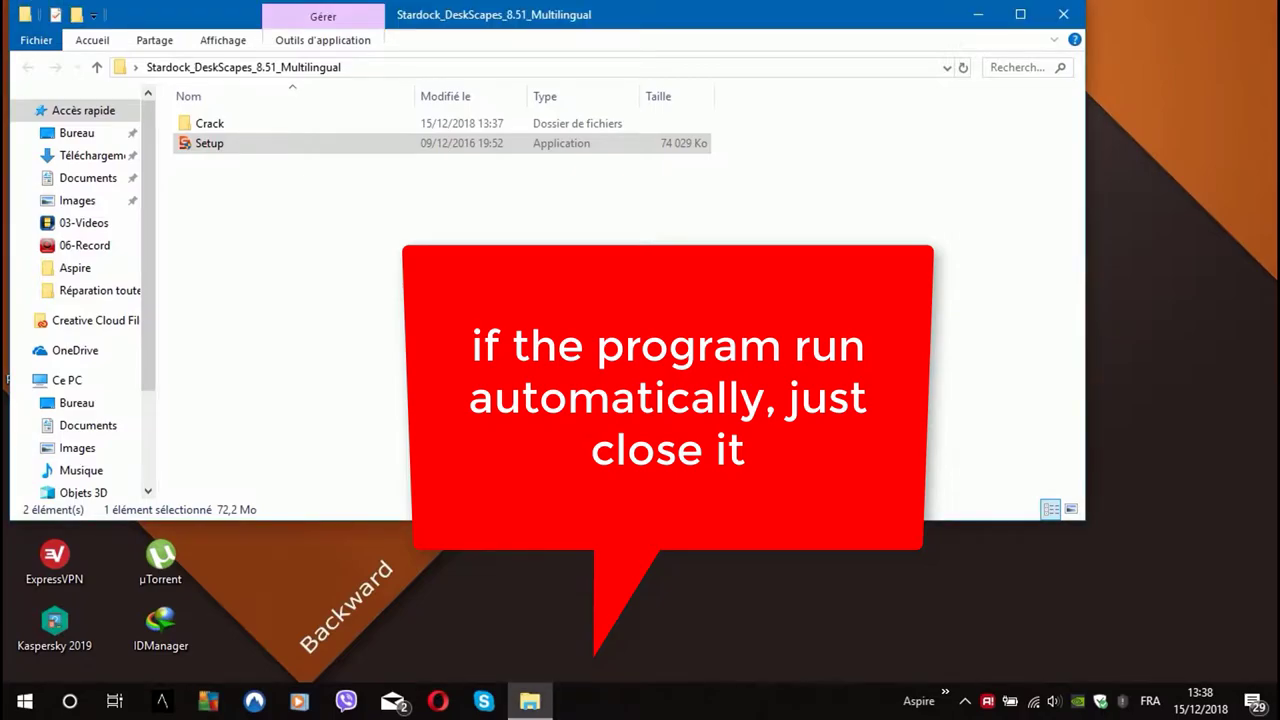
Open the DeskScapes 8 installation folder by following the file location of its Start menu entry and shortcut
drag(602, 19, 850, 65)
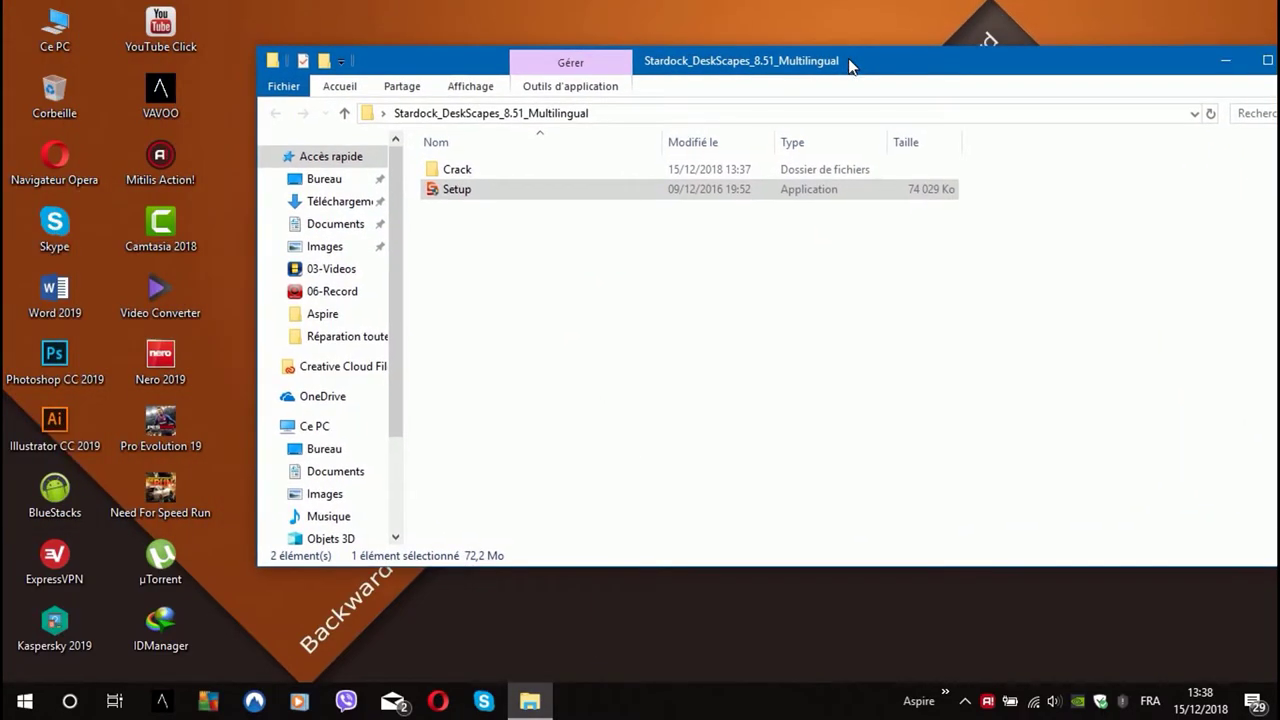
click(28, 705)
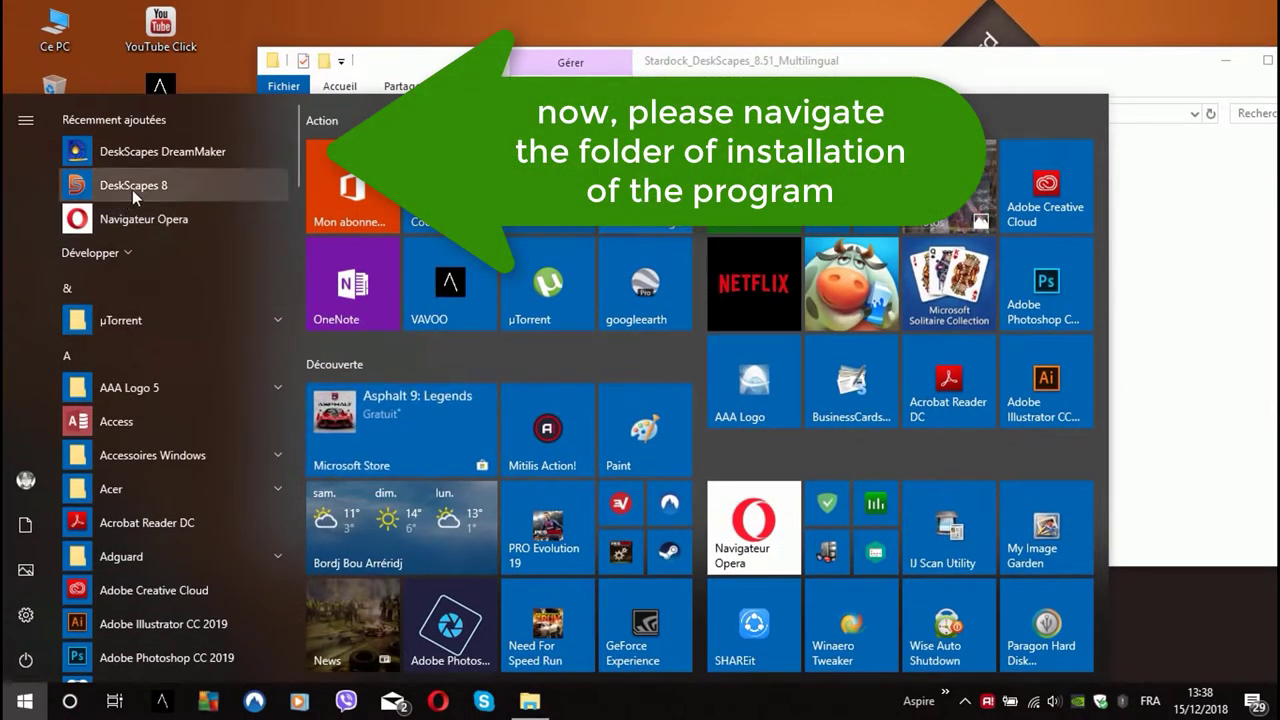
right_click(139, 178)
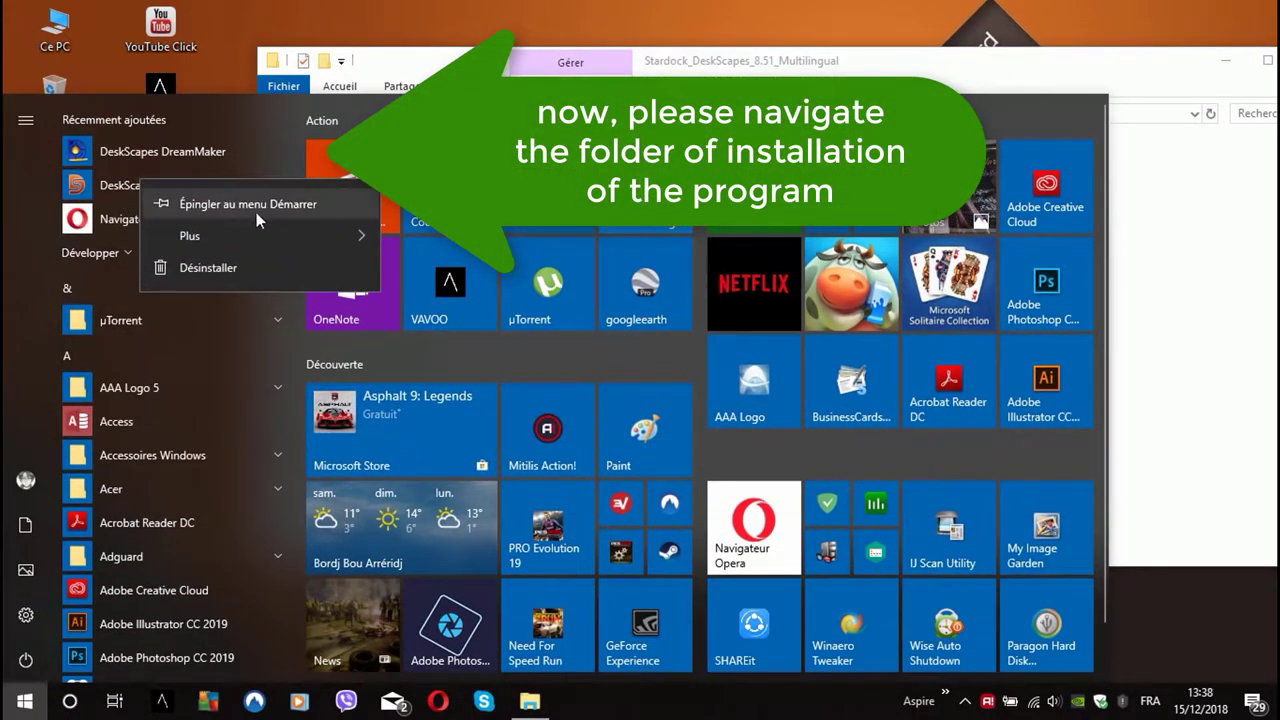
mouse_move(291, 238)
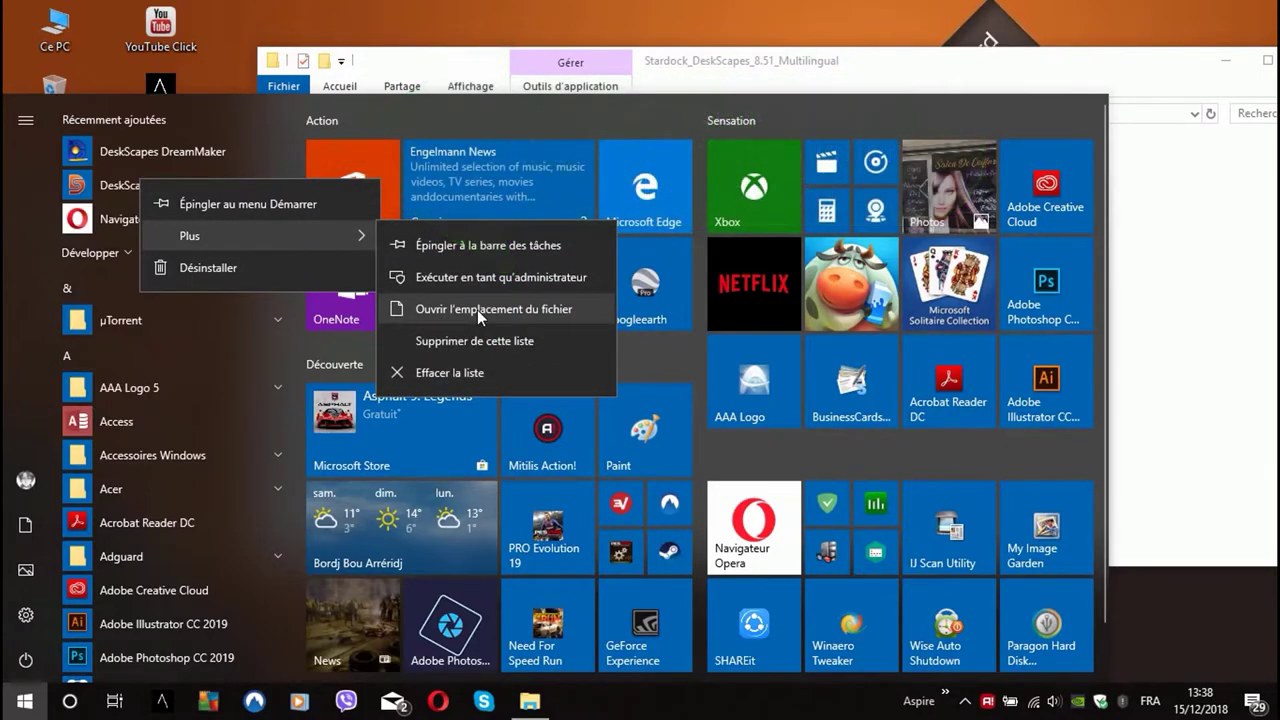
click(477, 309)
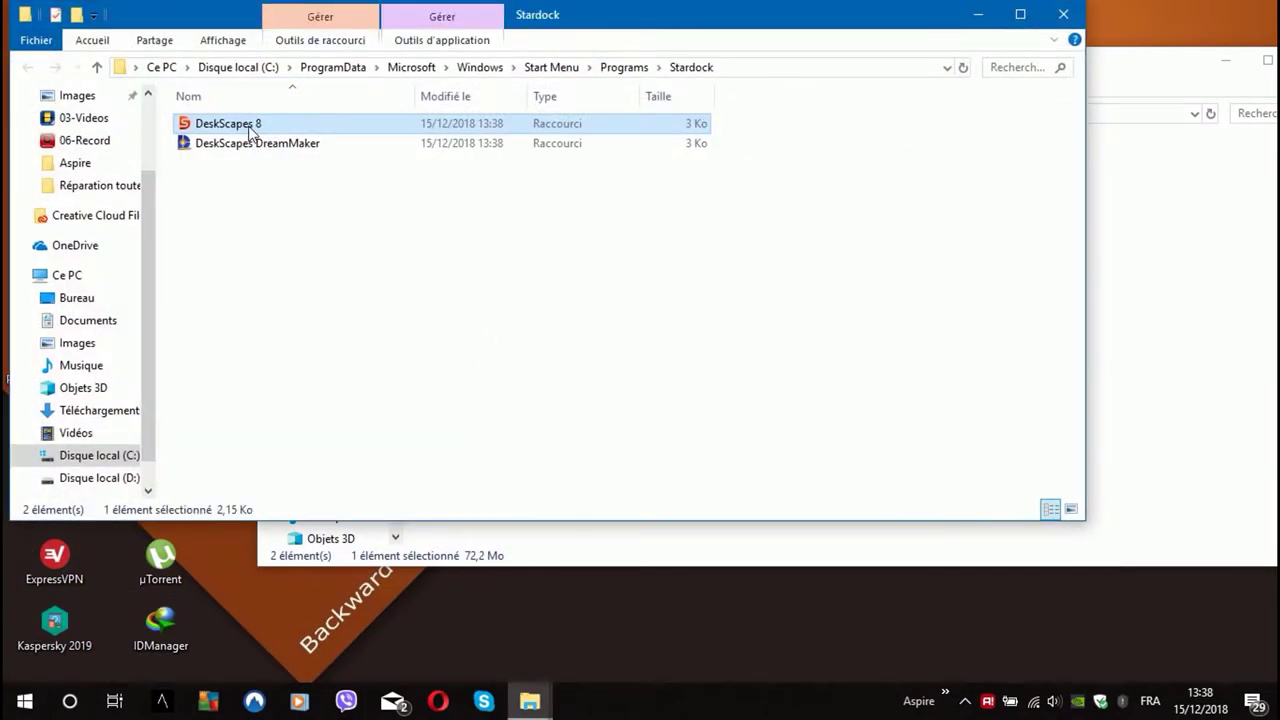
right_click(247, 123)
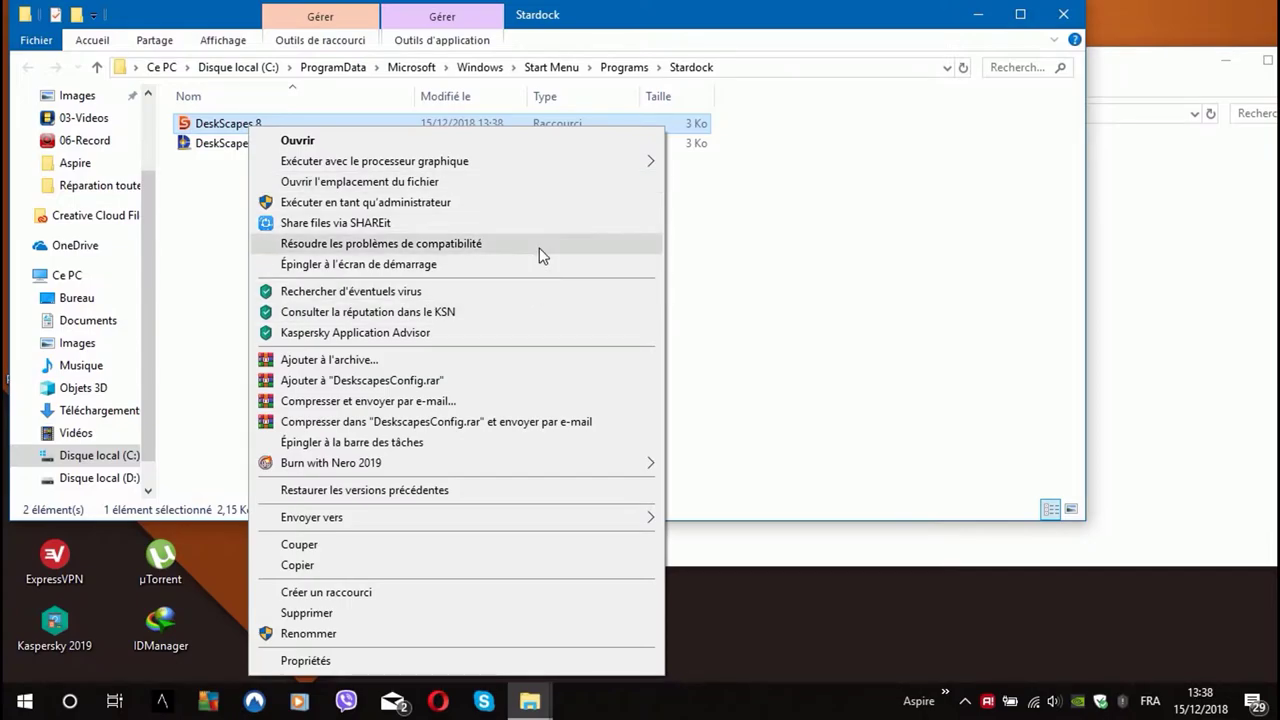
click(547, 183)
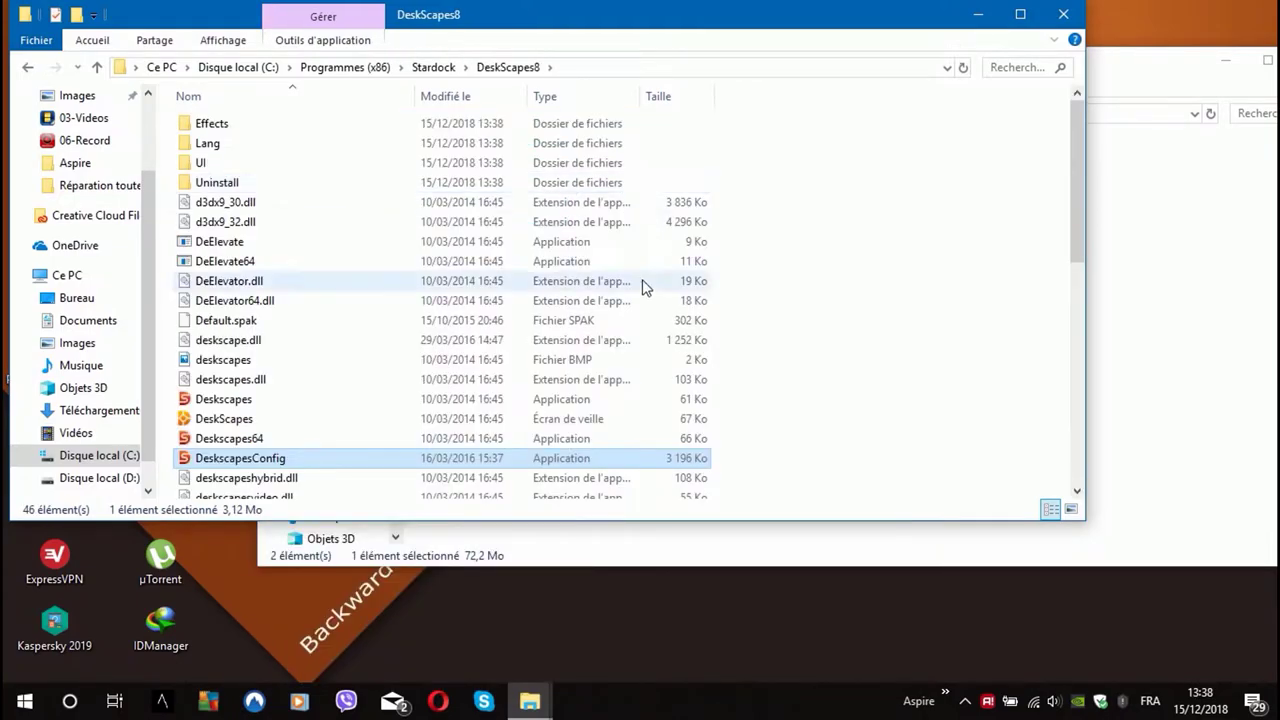
Arrange the DeskScapes8 and Stardock_DeskScapes_8.51_Multilingual folder windows side by side
click(1127, 329)
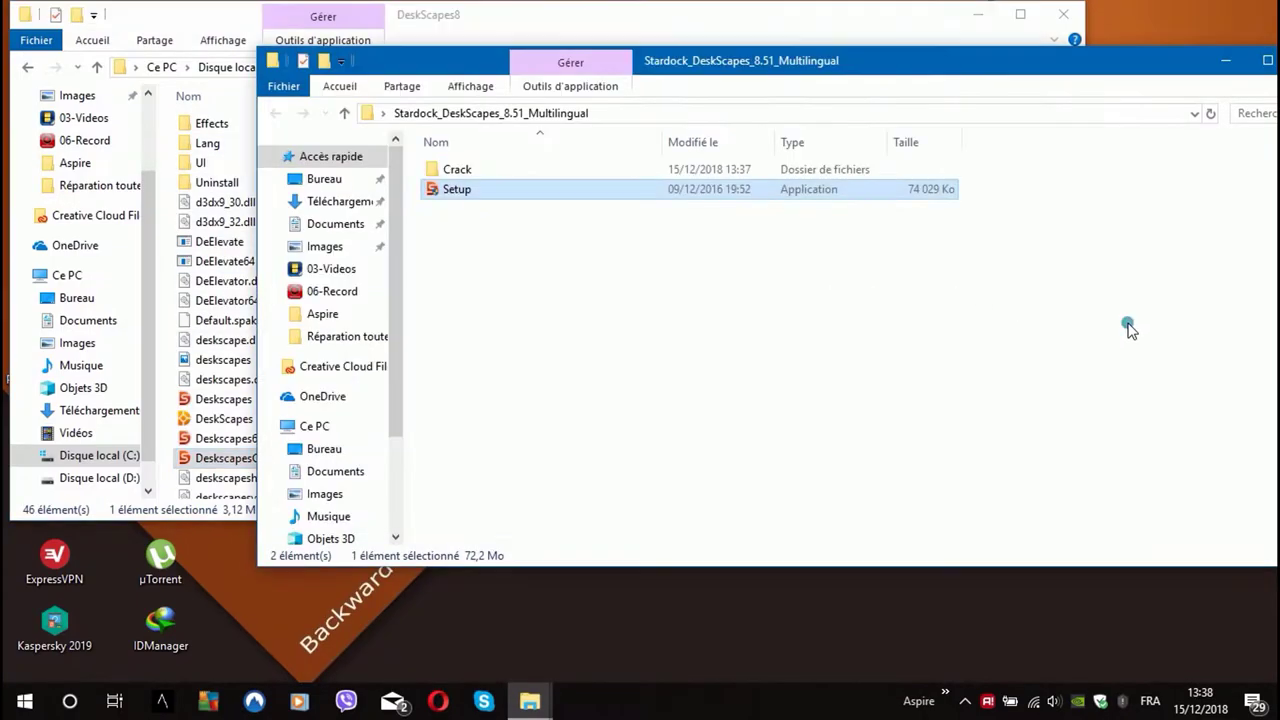
drag(643, 66, 1275, 70)
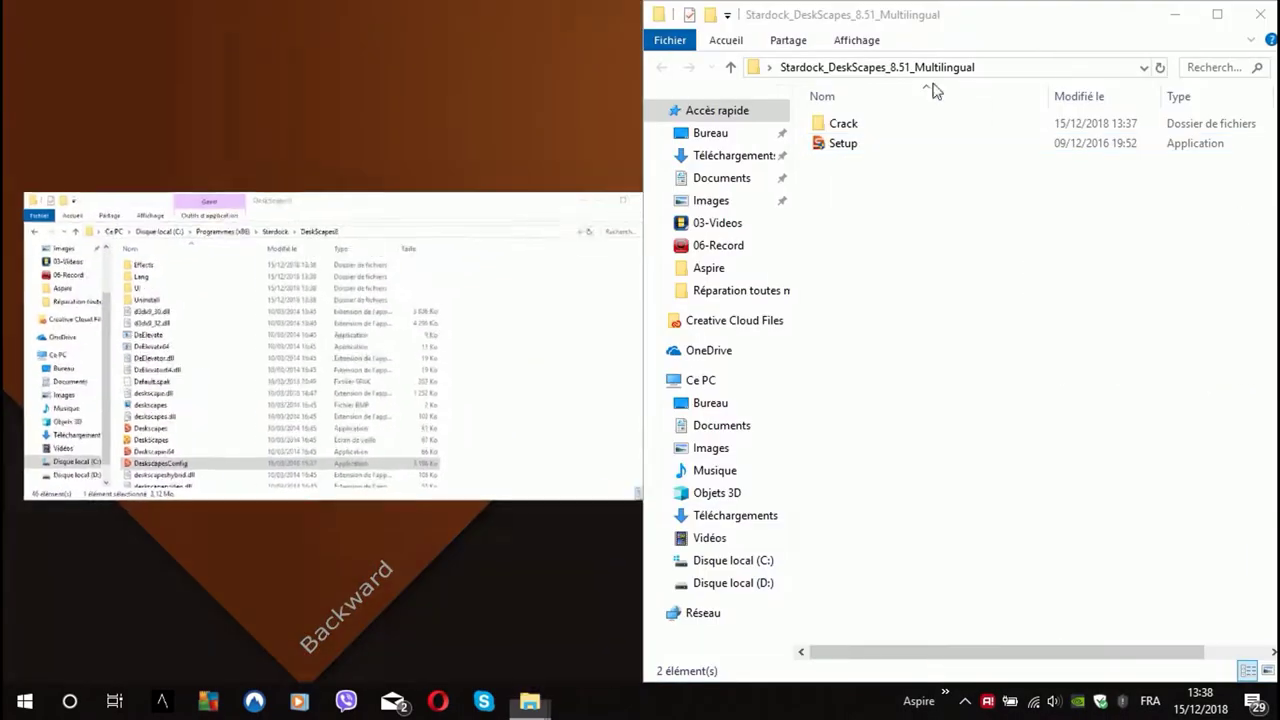
click(500, 300)
Copy the installation folder path C:\Program Files (x86)\Stardock\DeskScapes8
click(735, 126)
key(cmd+c)
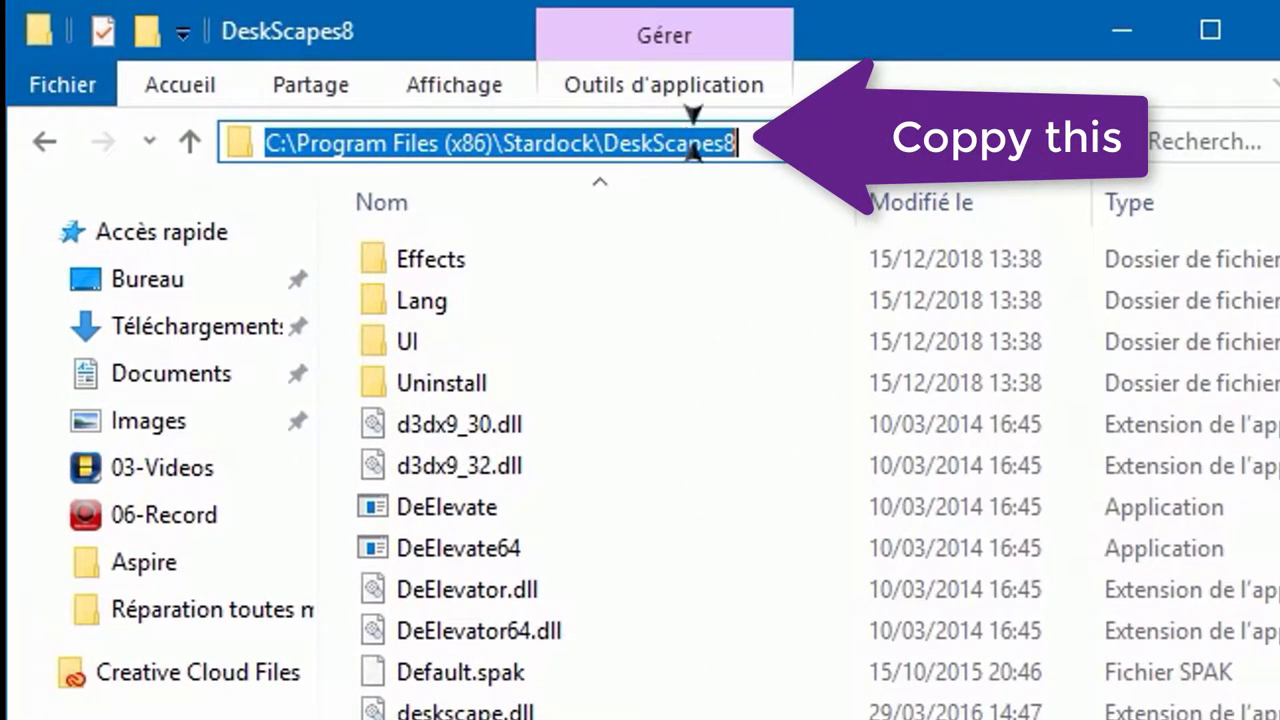
right_click(678, 138)
click(765, 268)
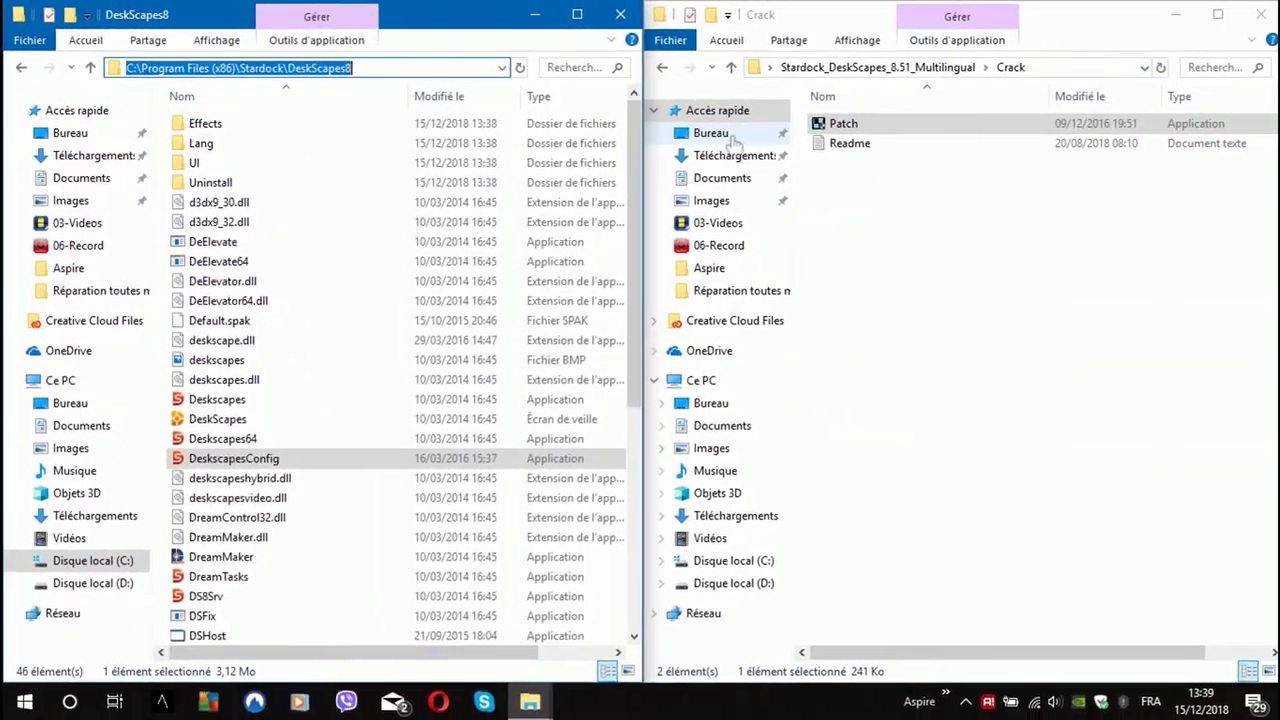
Run Patch from the Crack folder, allow it to make changes, and start patching
right_click(845, 124)
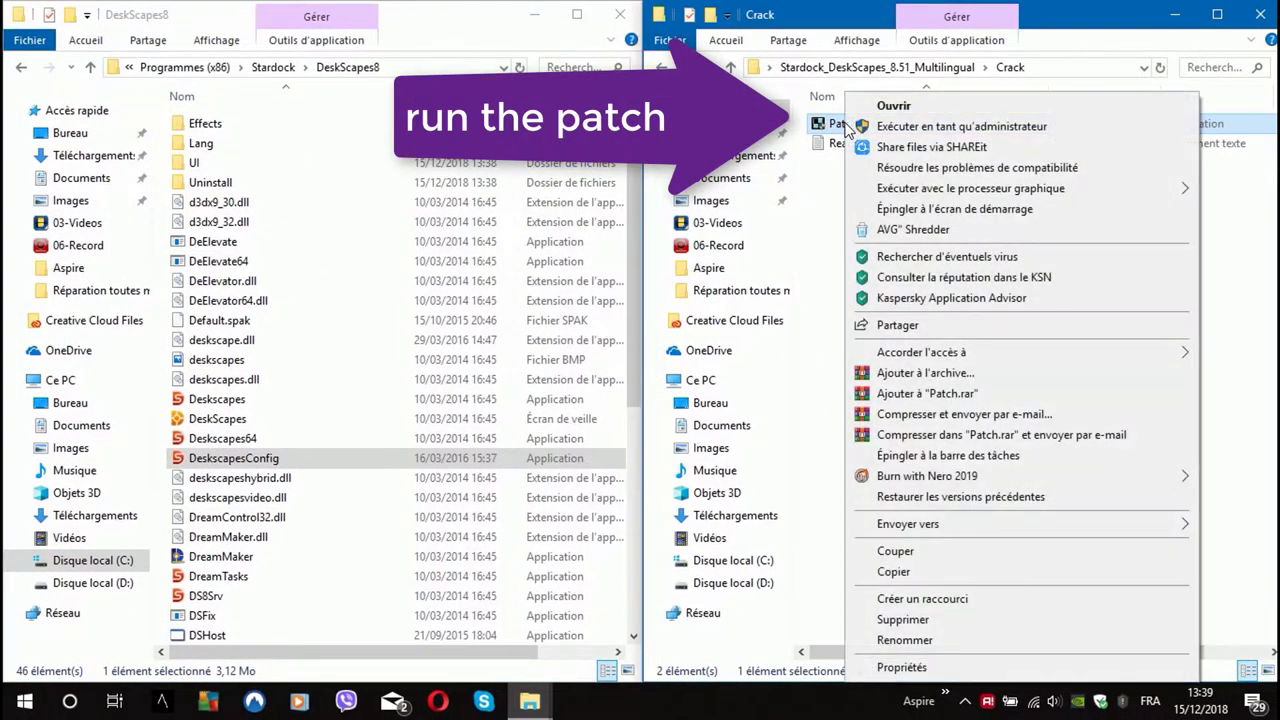
click(888, 106)
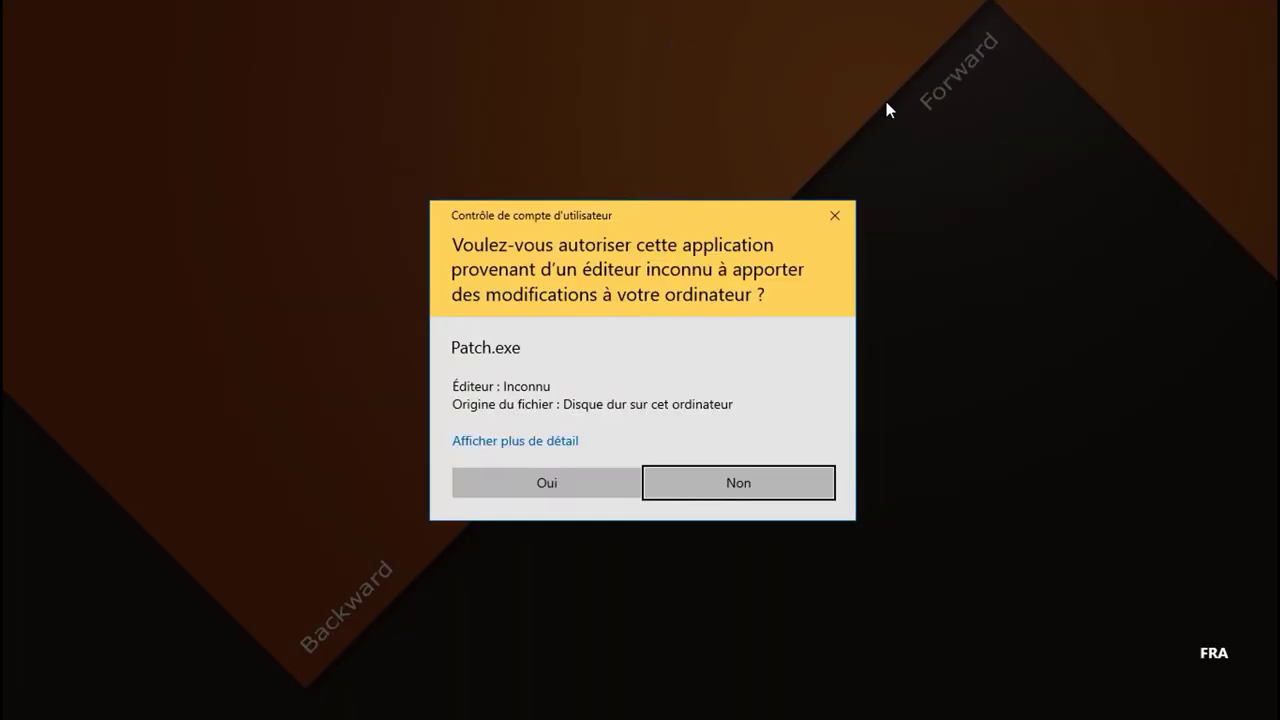
click(576, 476)
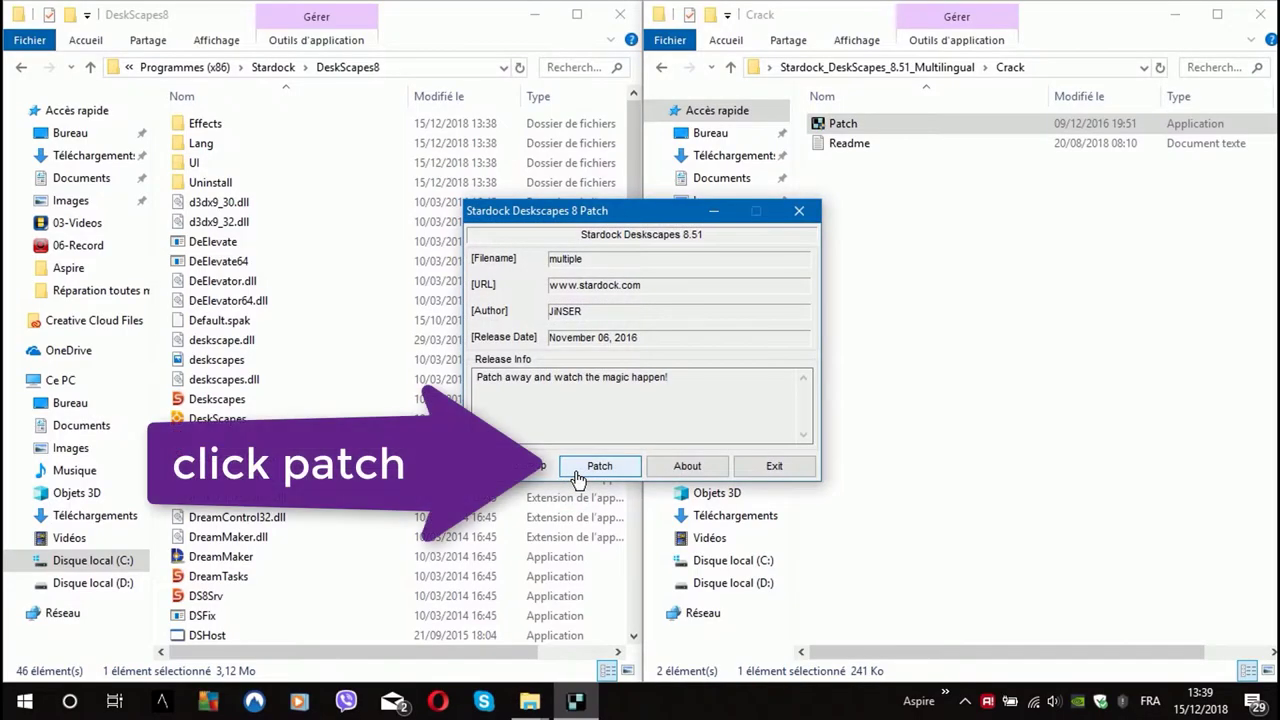
click(600, 467)
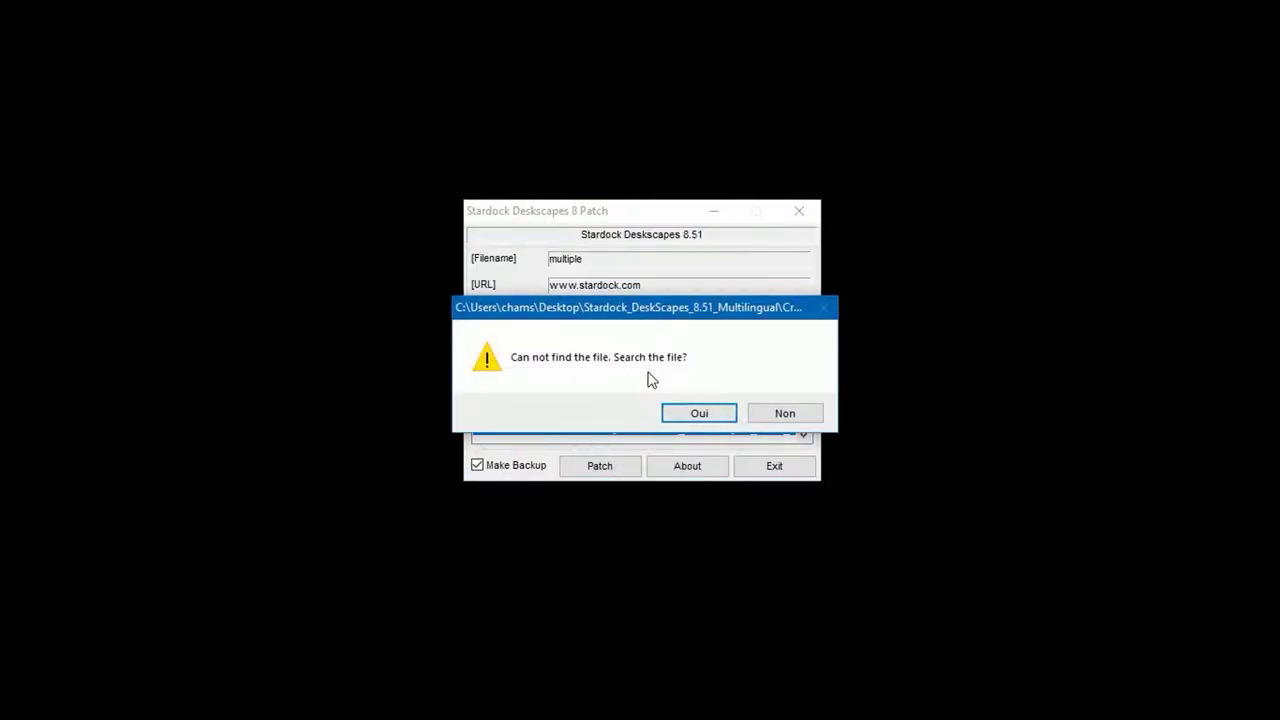
Agree to search for the missing file and open DeskscapesConfig from C:\Program Files (x86)\Stardock\DeskScapes8, using the copied path
click(680, 415)
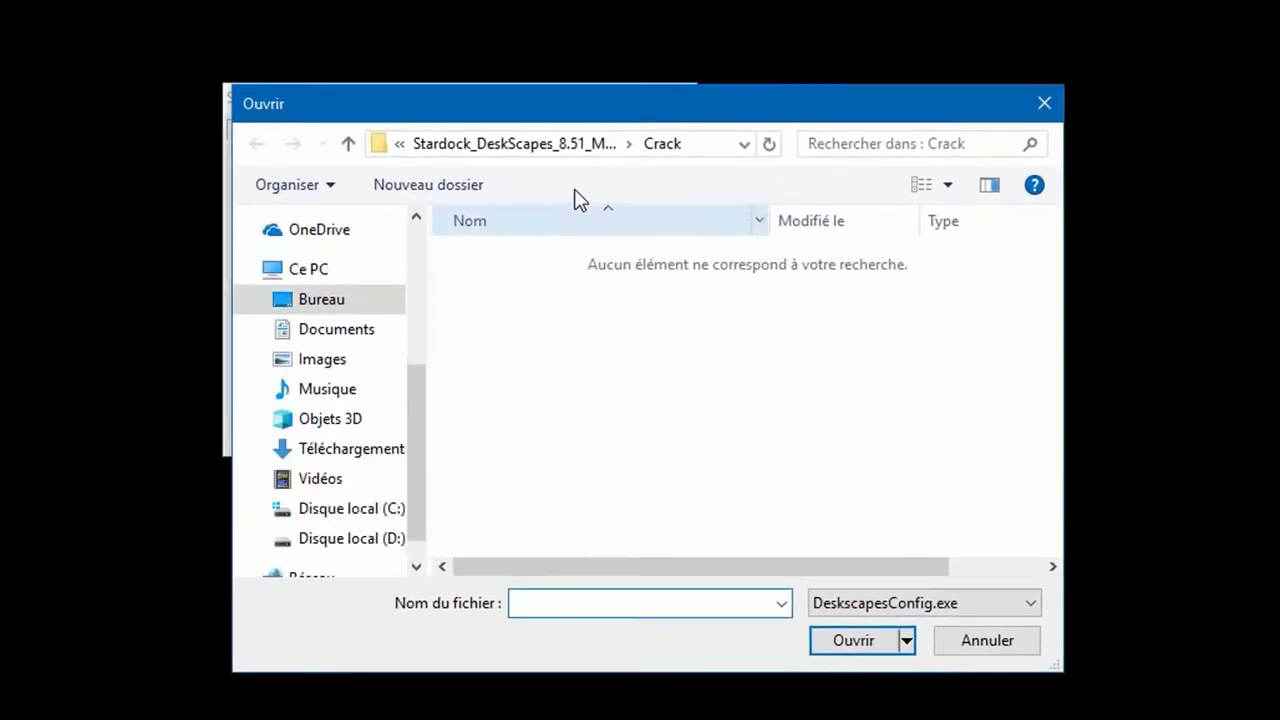
click(700, 155)
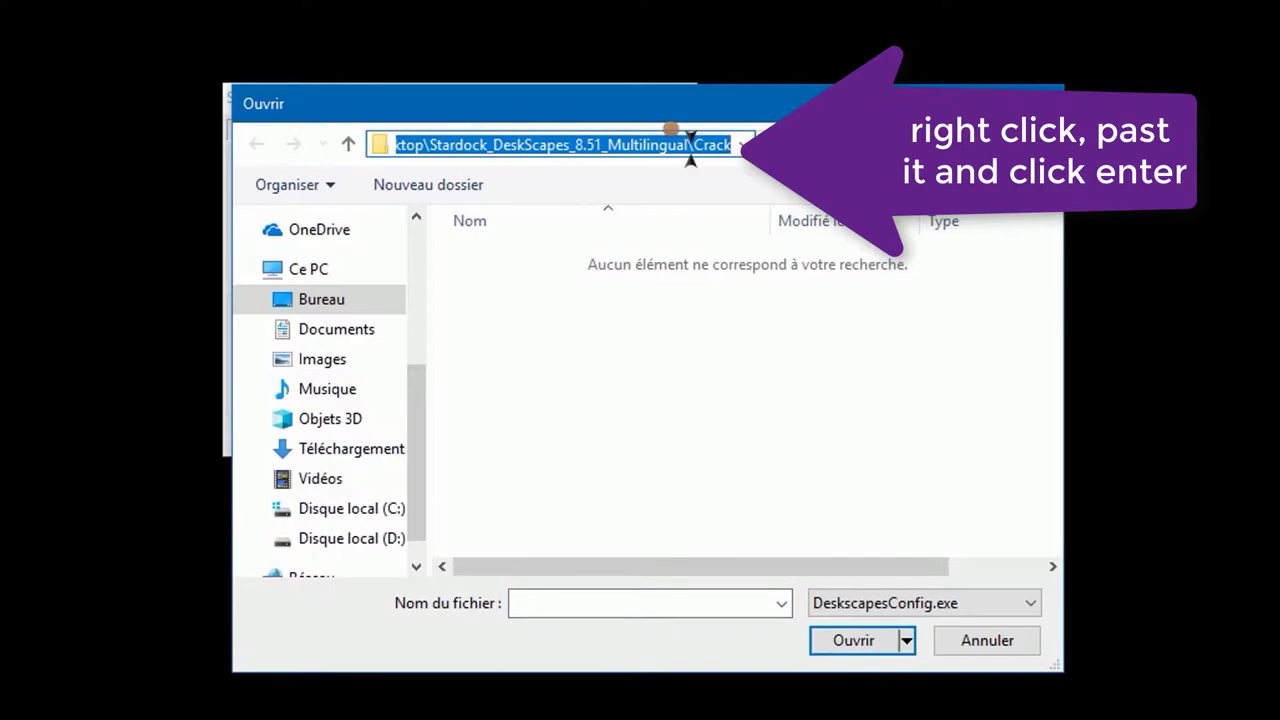
right_click(690, 148)
click(737, 260)
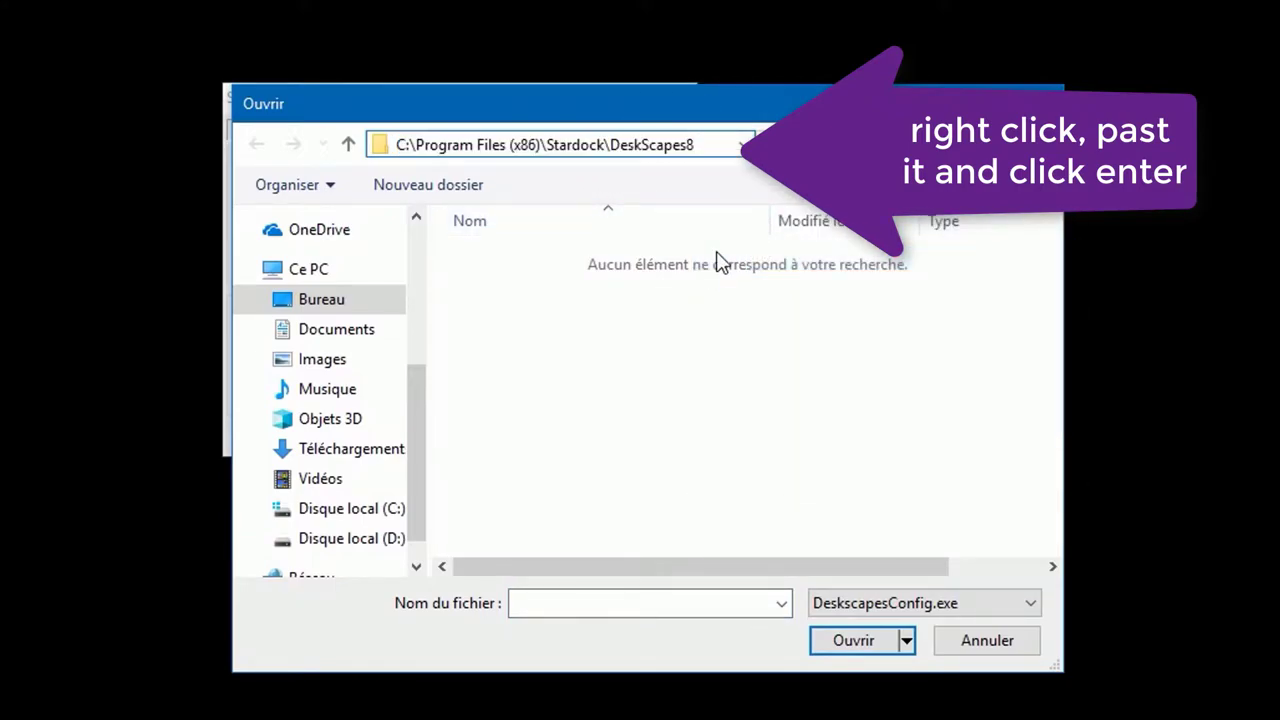
key(Return)
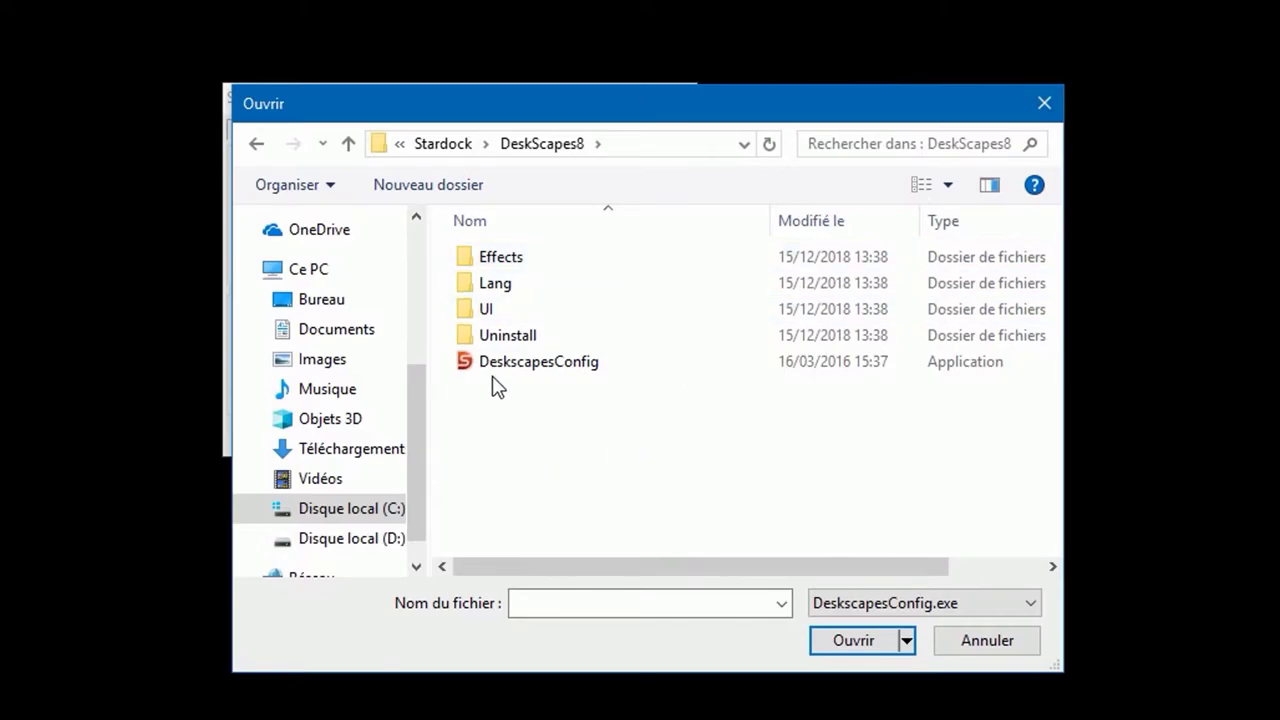
click(542, 365)
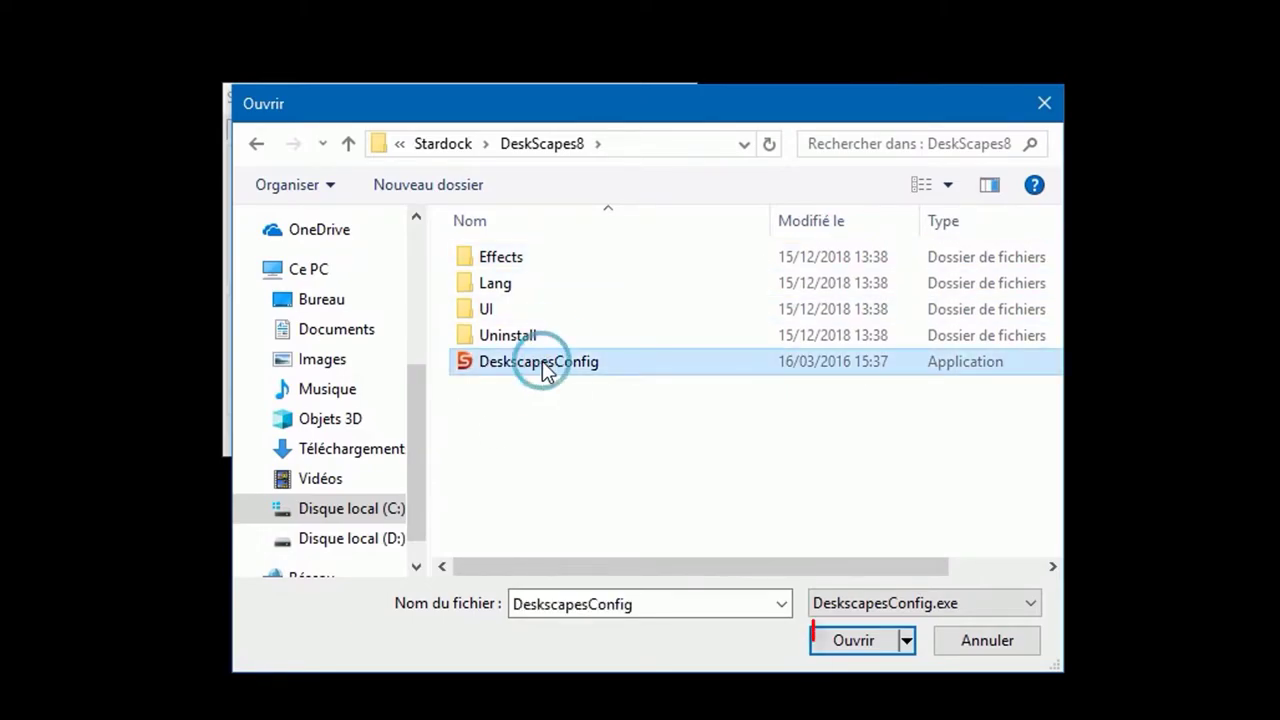
click(847, 644)
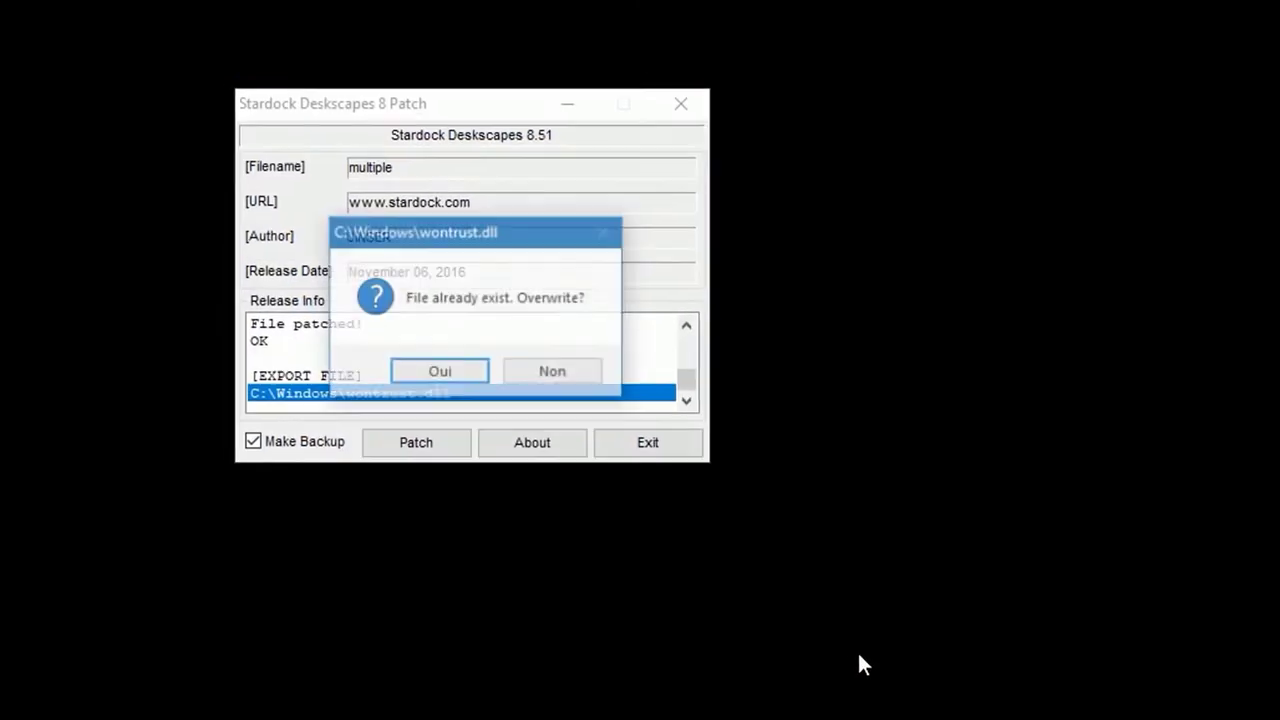
Decline overwriting C:\Windows\wontrust.dll and exit the patch program
click(691, 454)
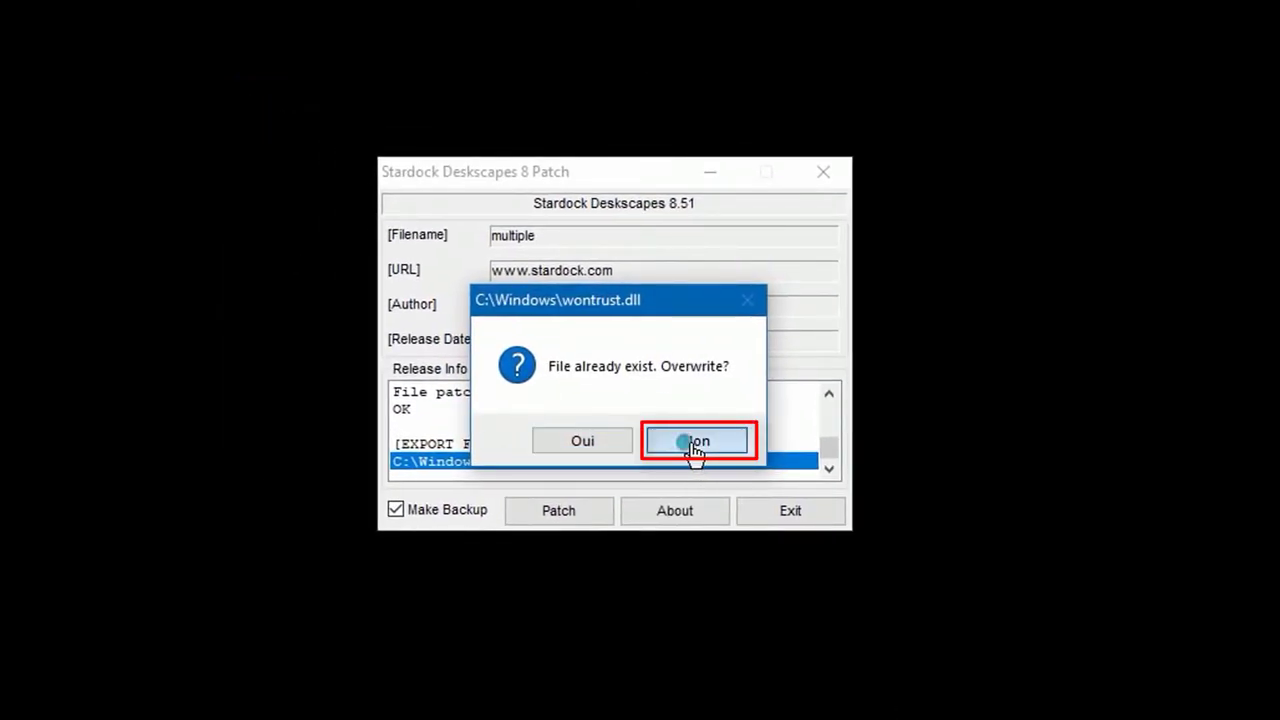
click(697, 445)
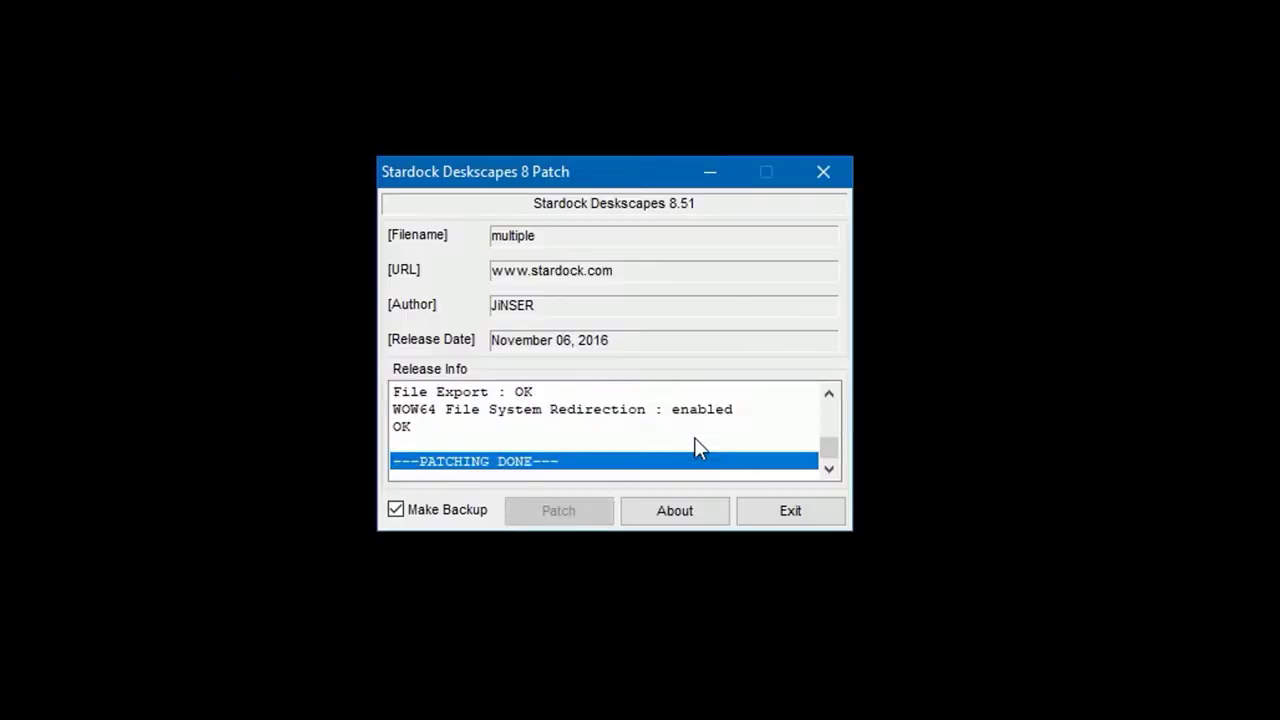
click(741, 497)
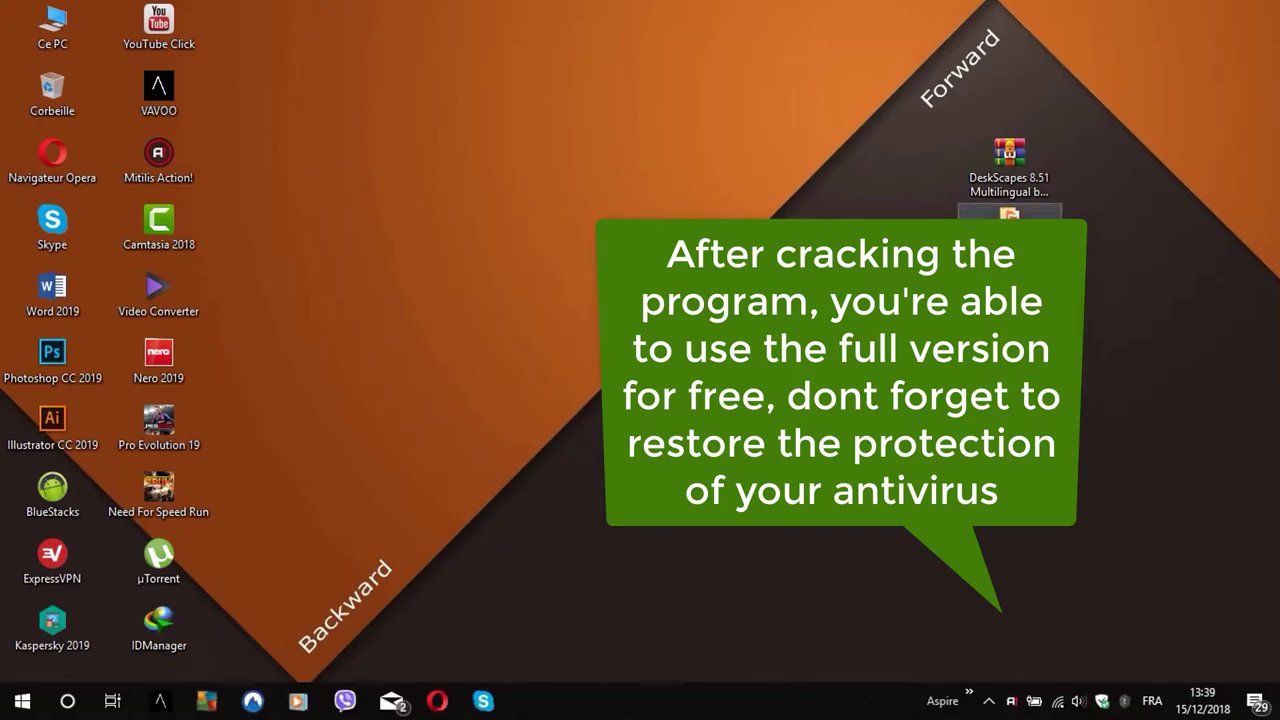
Move the extracted Stardock_DeskScapes_8.51_Multilingual folder from the desktop to the Recycle Bin
drag(1009, 228, 57, 101)
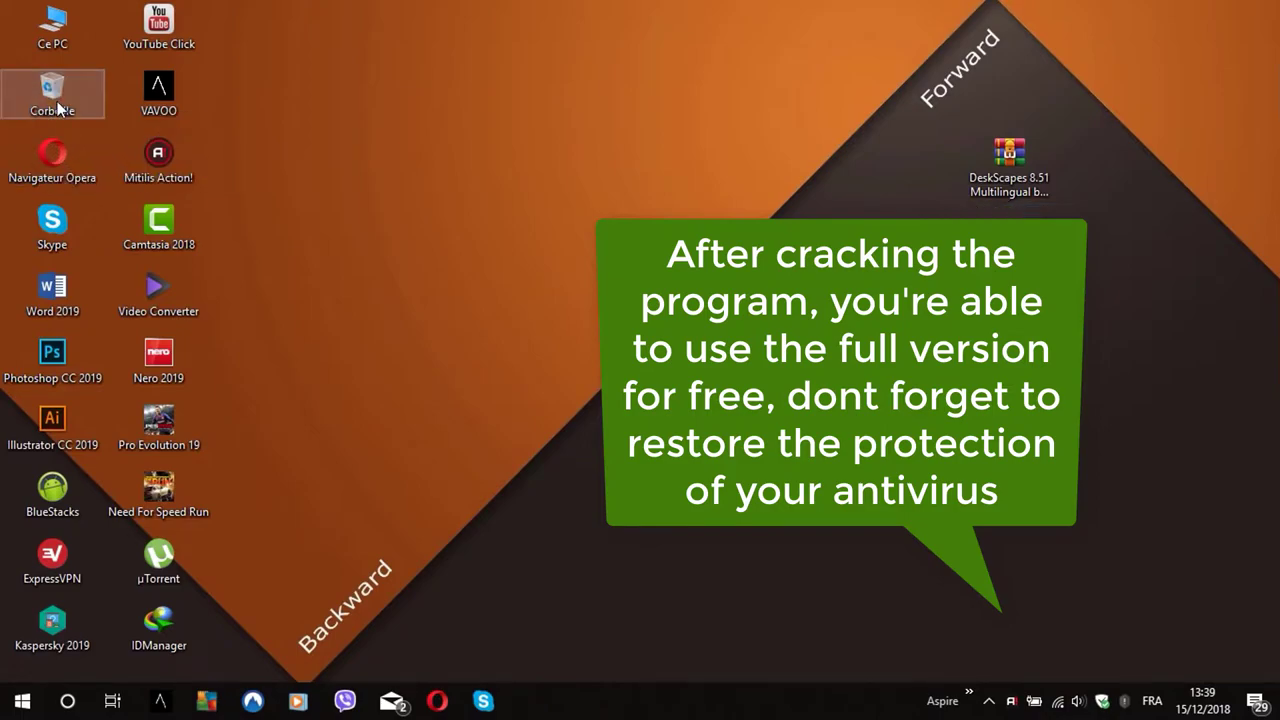
Resume the antivirus protection using the Rétablir la protection option
right_click(1125, 700)
click(1090, 610)
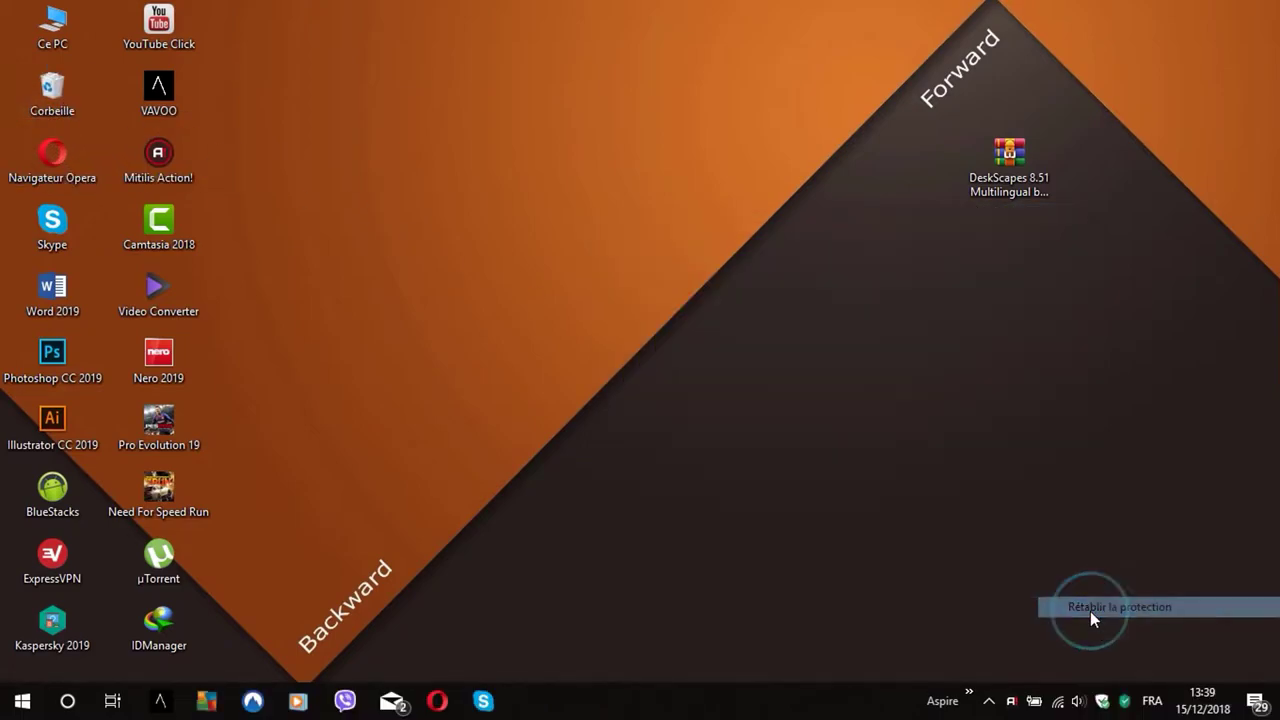
click(980, 631)
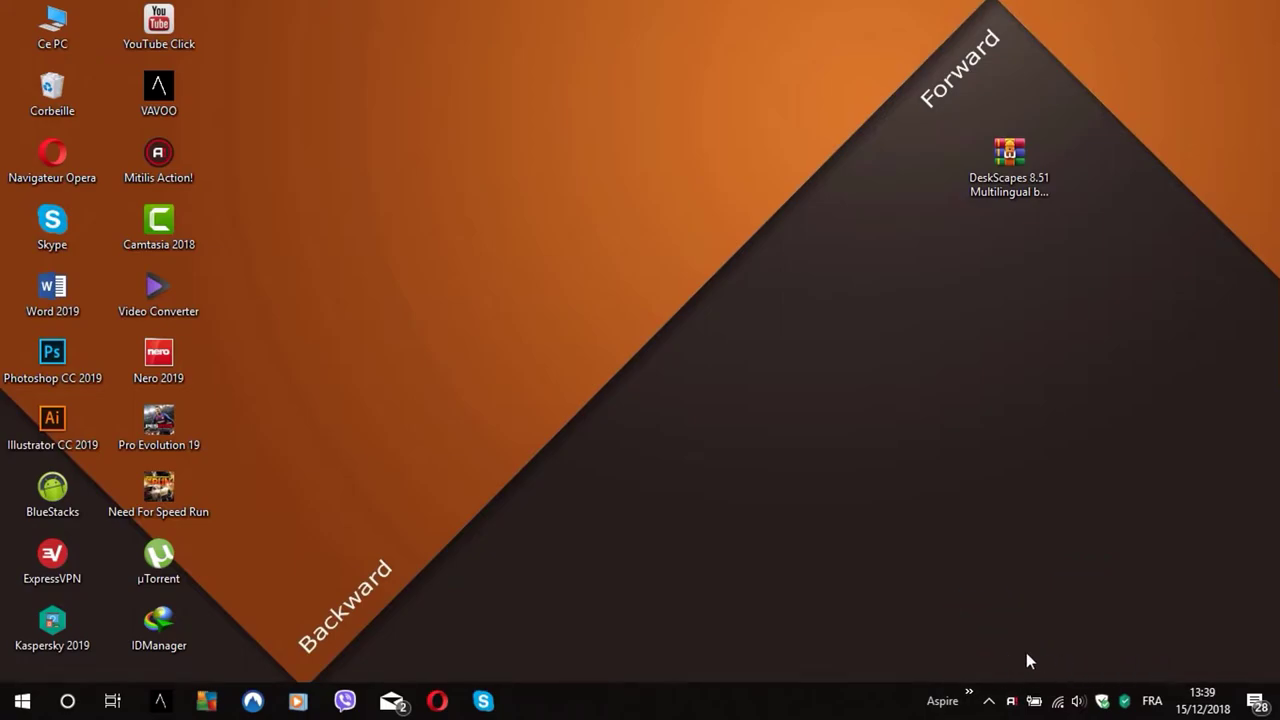
Launch DeskScapes 8 and look through its list of available backgrounds
click(20, 704)
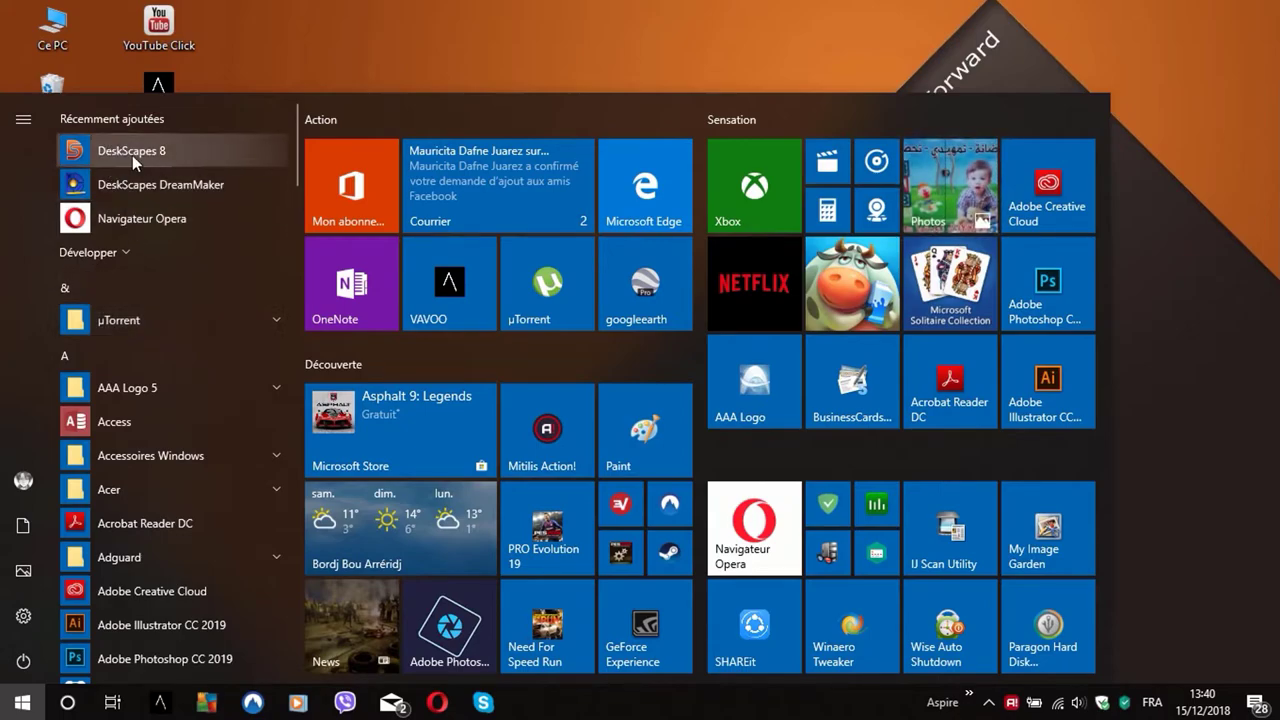
click(138, 157)
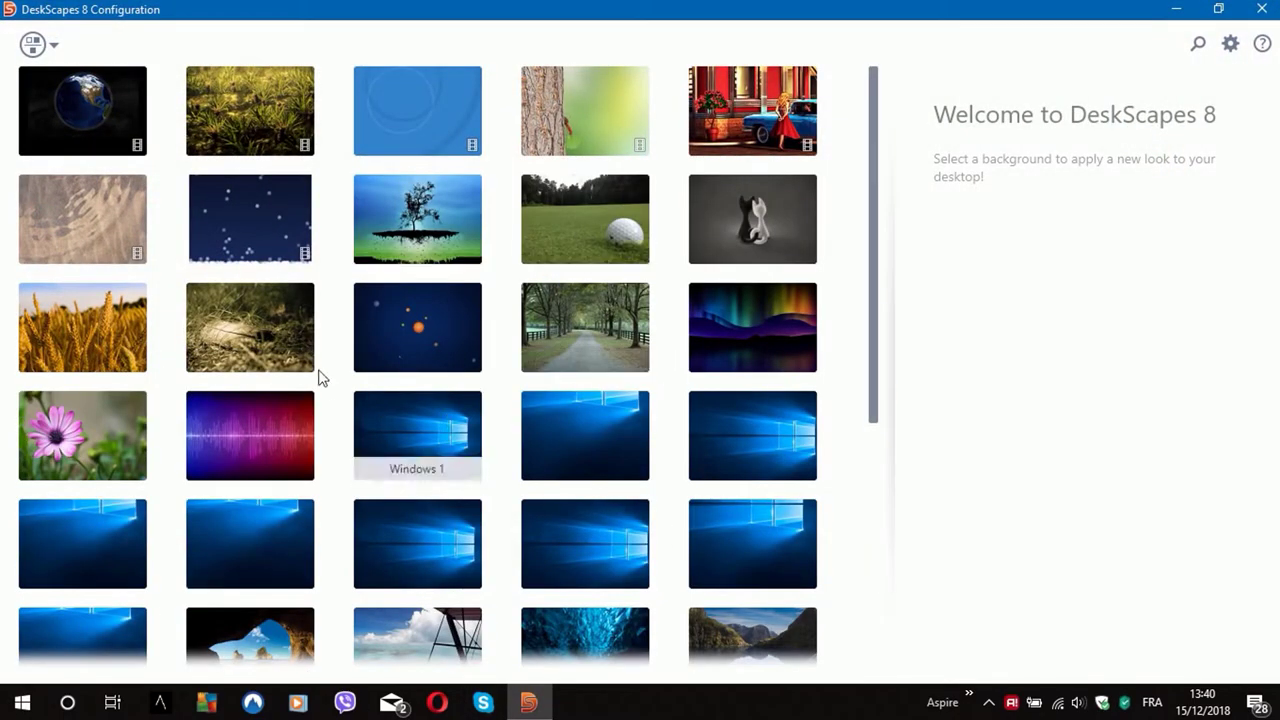
drag(875, 103, 875, 552)
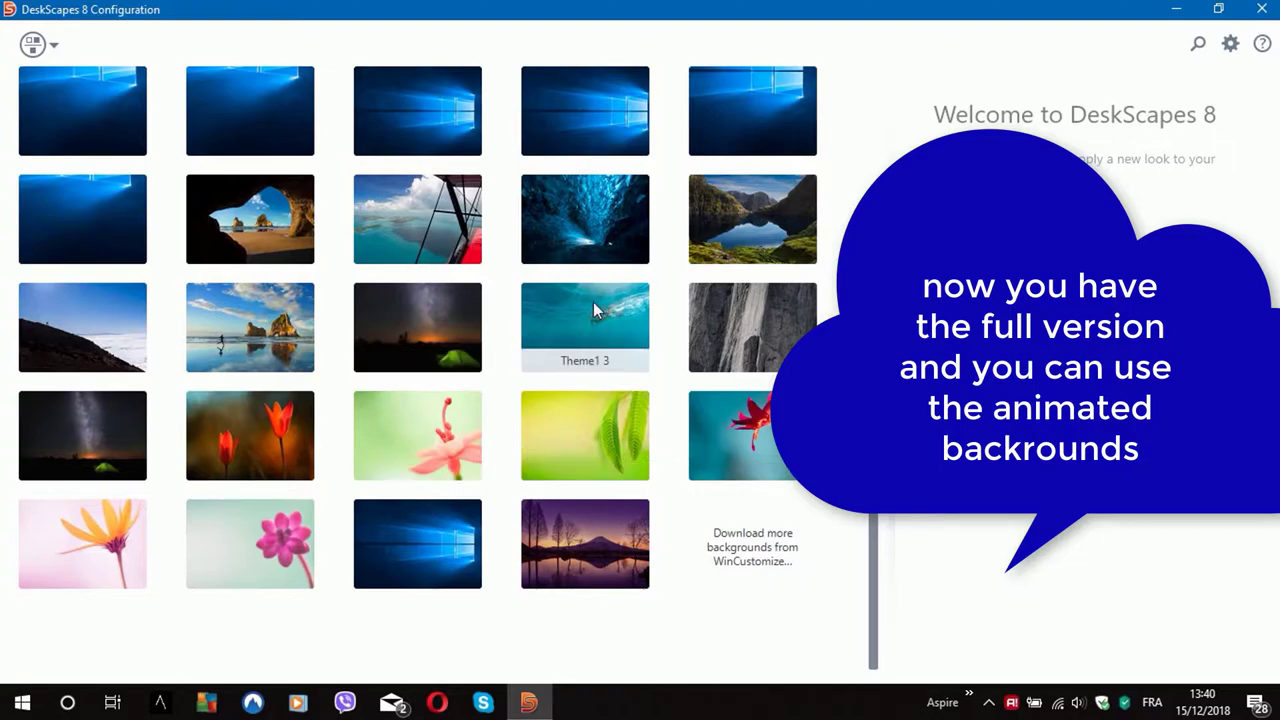
drag(872, 378, 843, 114)
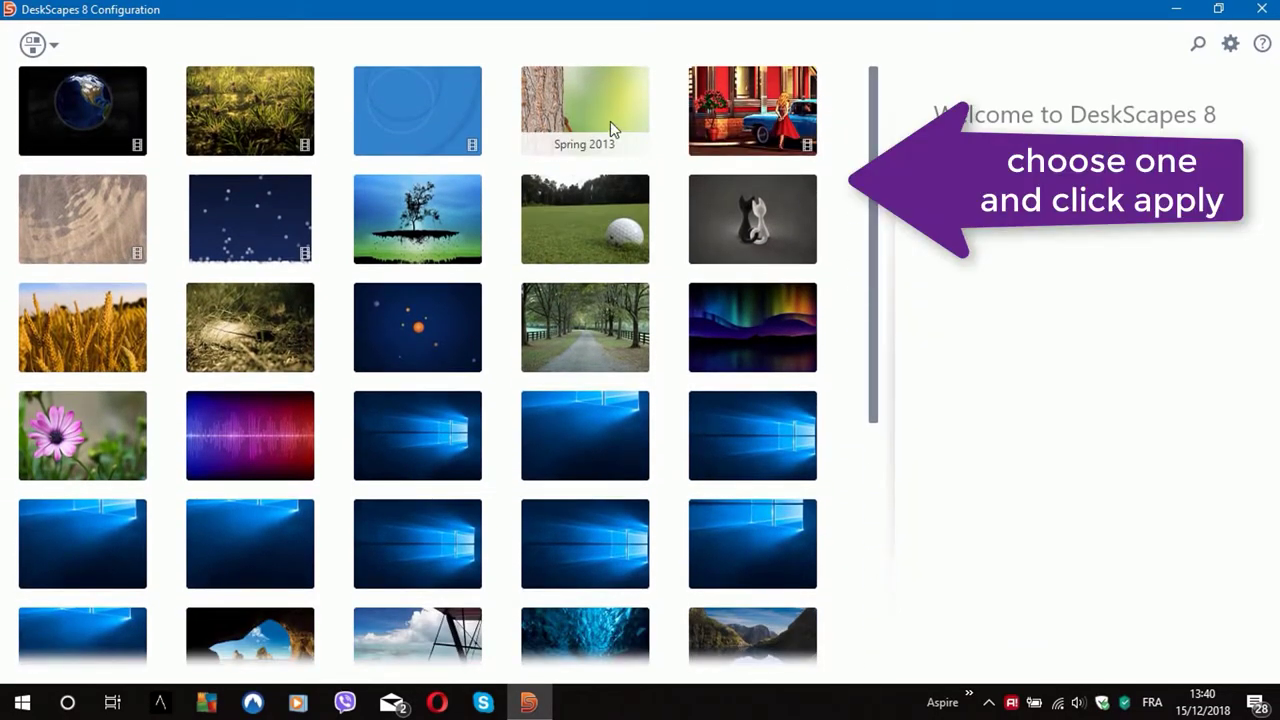
Apply the Spring 2013 animated background to the desktop and minimize the configuration window
click(584, 124)
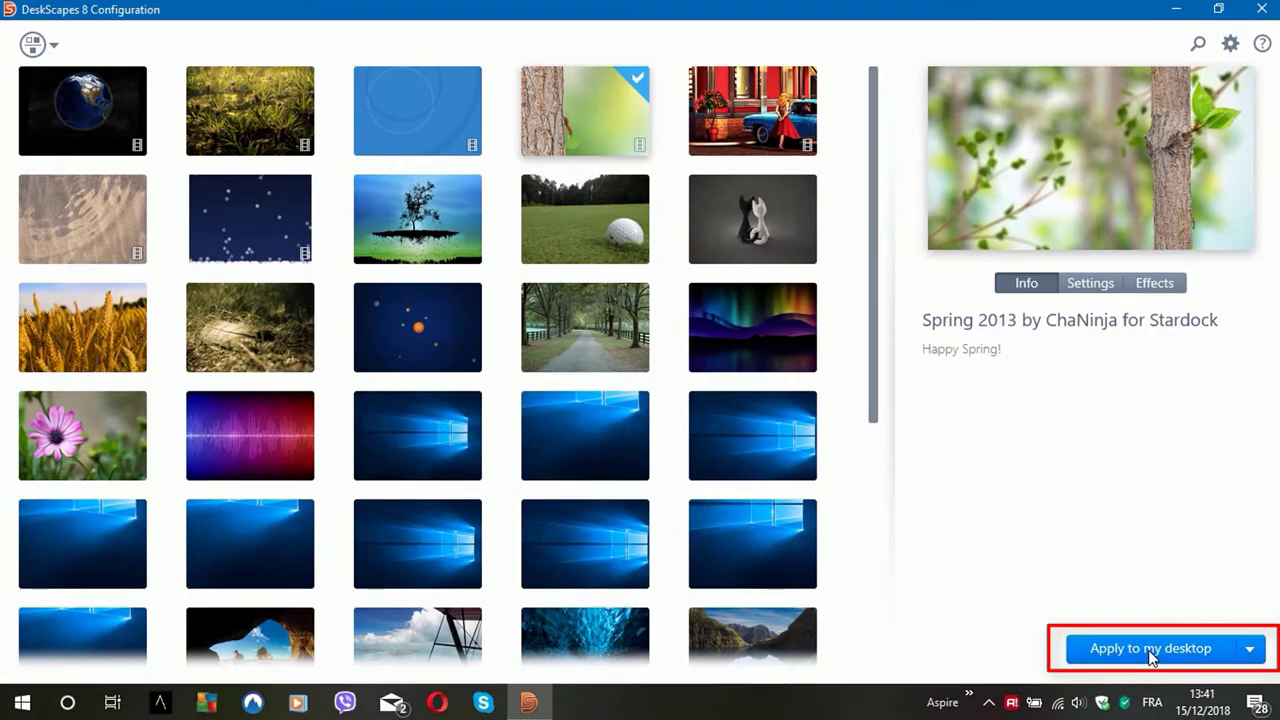
click(1150, 650)
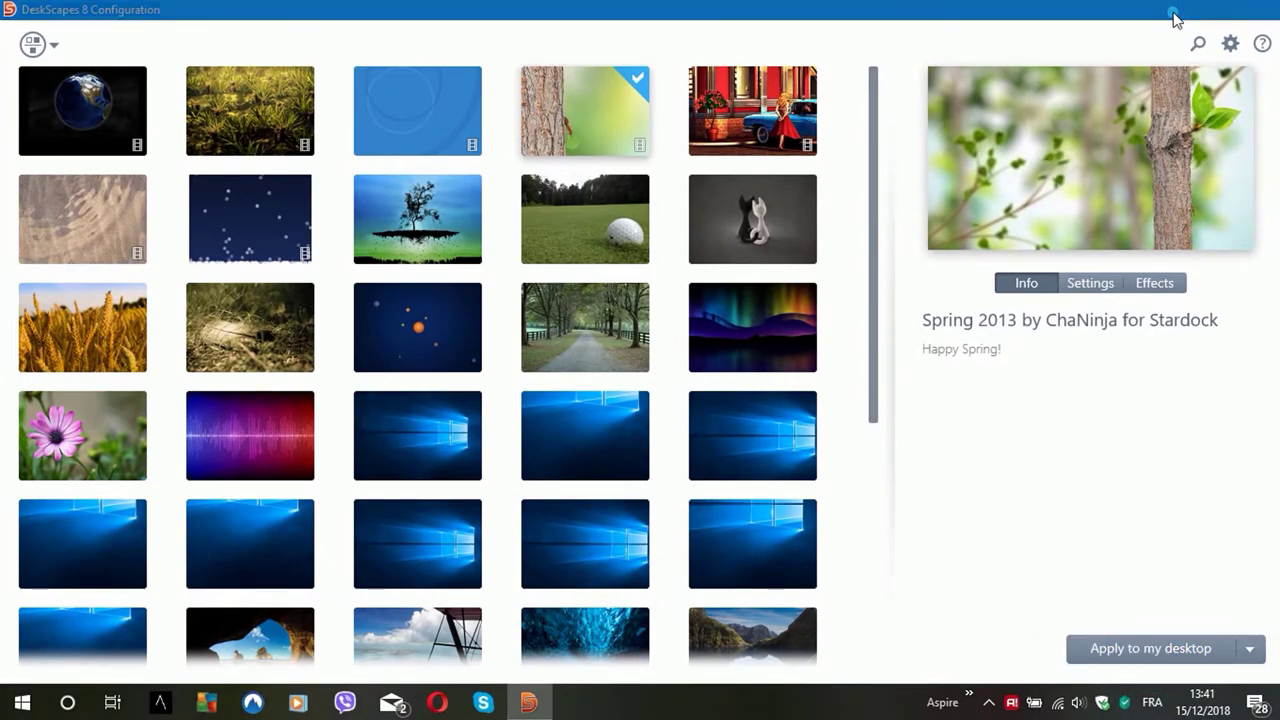
click(1176, 10)
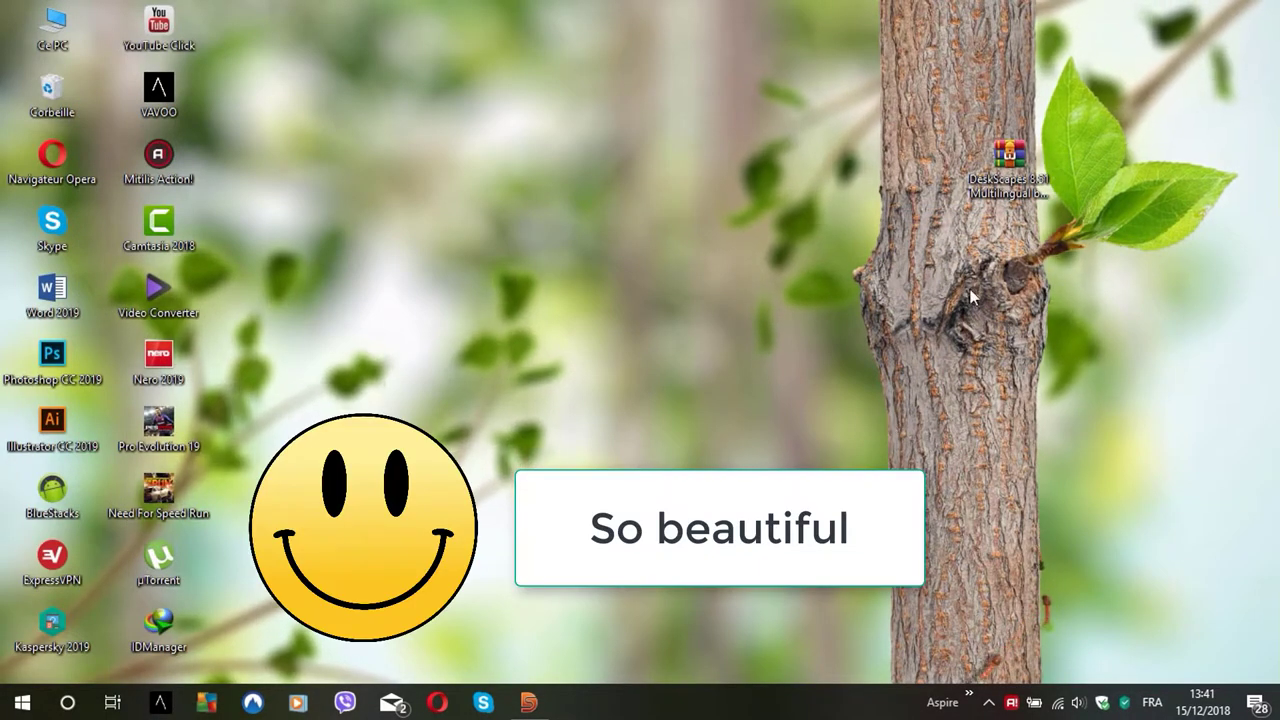
Move the DeskScapes 8.51 Multilingual archive on the desktop next to the YouTube Click icon
click(1005, 160)
drag(1000, 172, 258, 45)
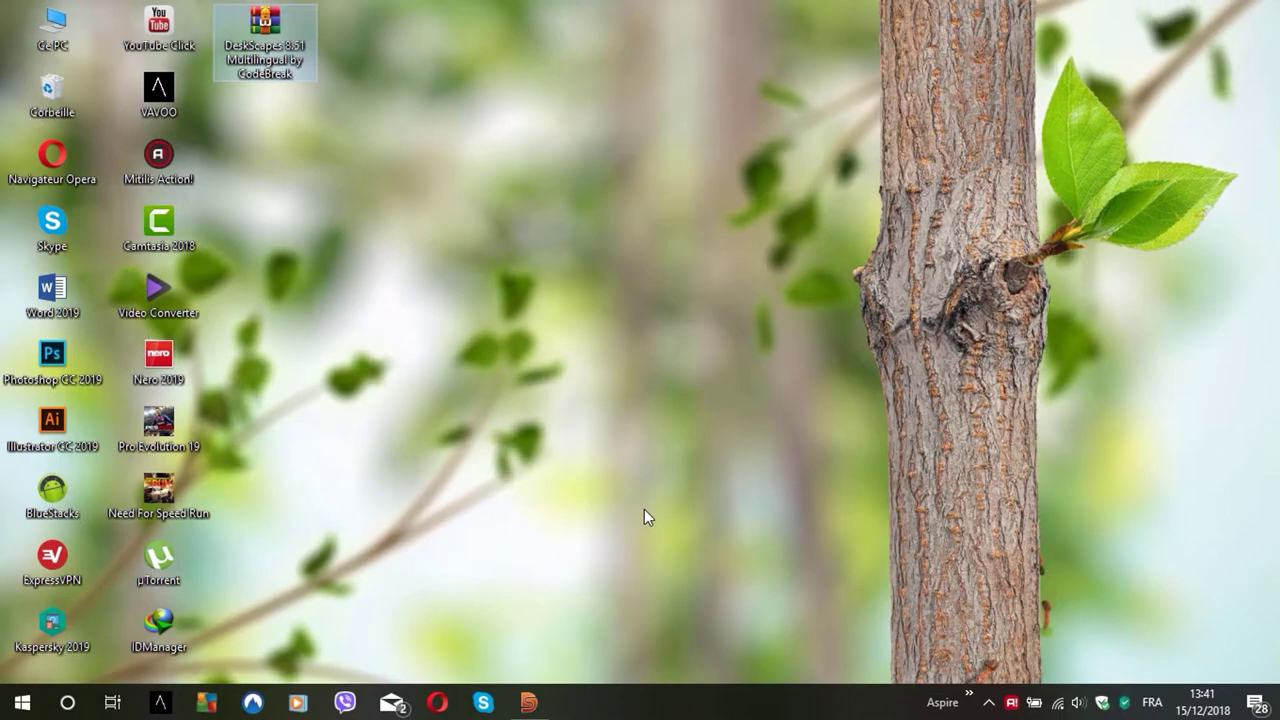
Reopen the DeskScapes configuration window and hide wallpapers from the background list
click(529, 702)
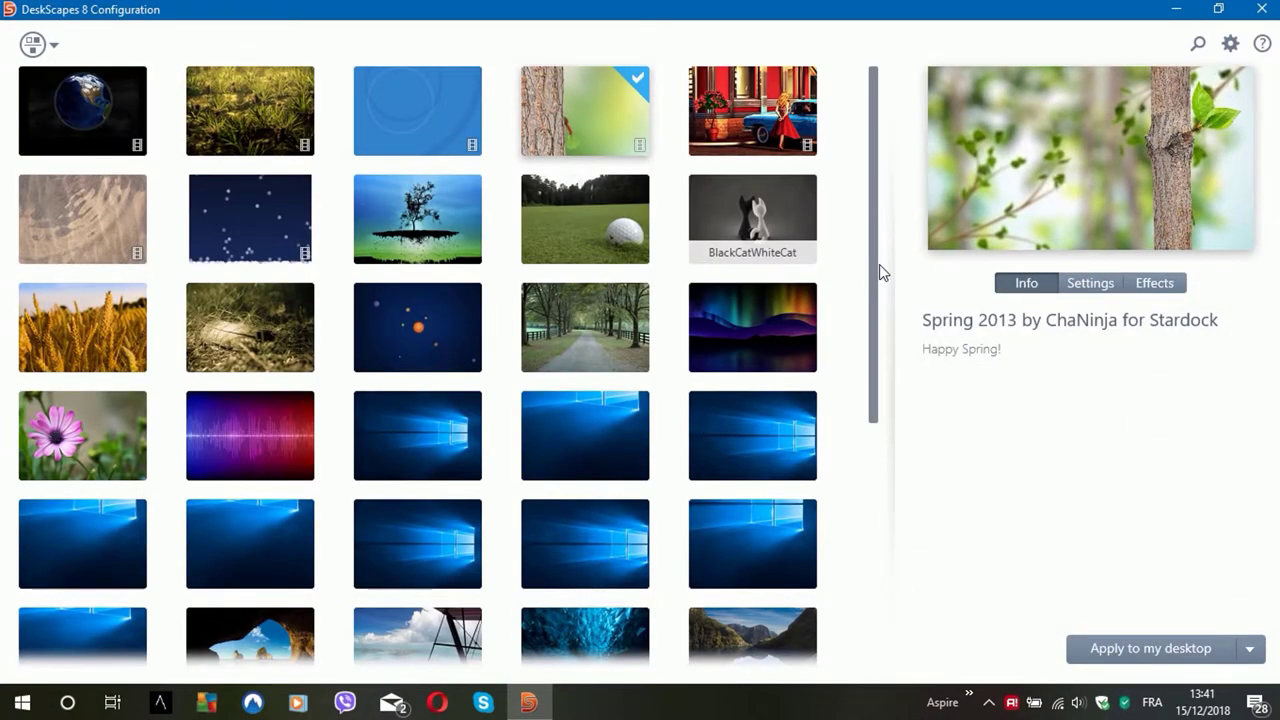
scroll(846, 149, up, 2)
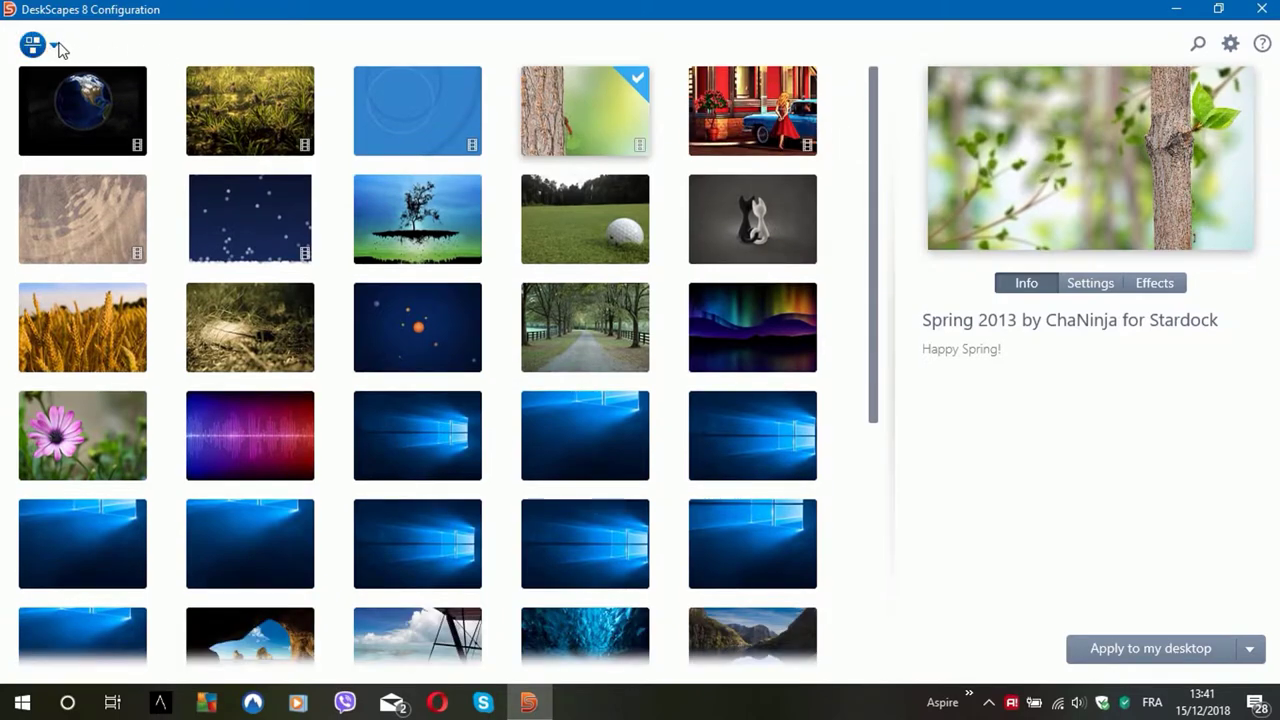
click(57, 45)
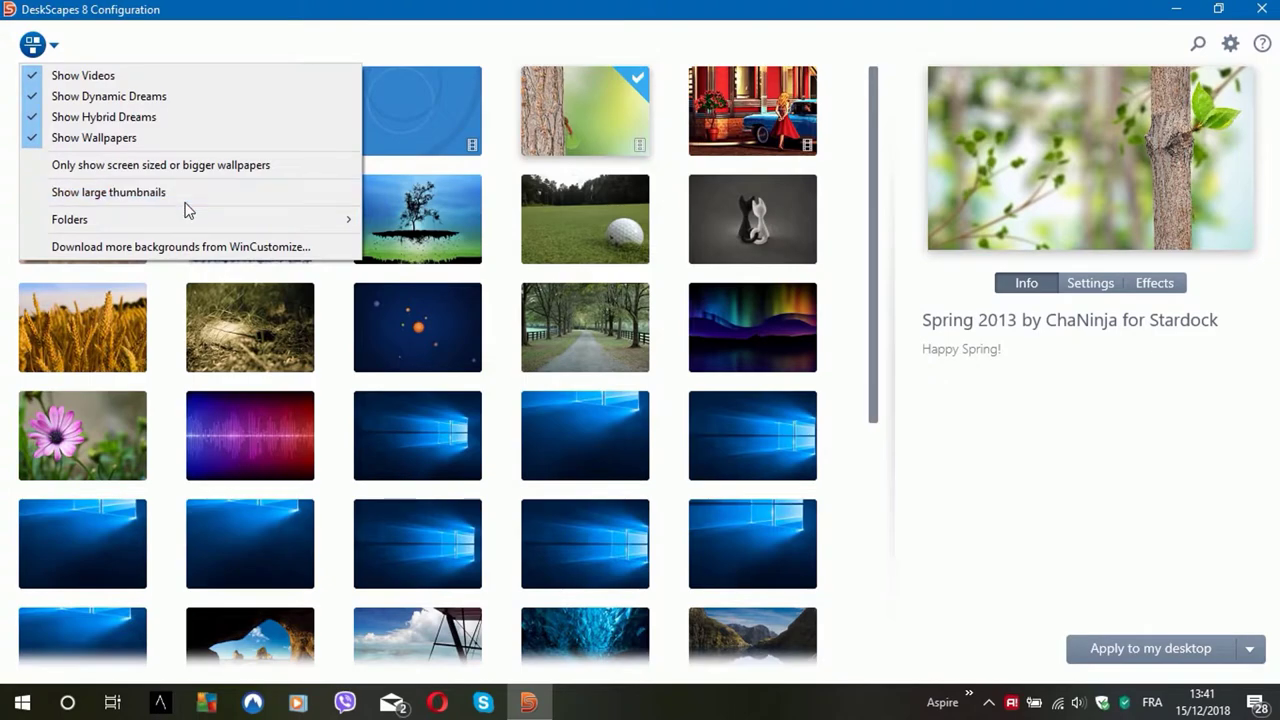
click(36, 146)
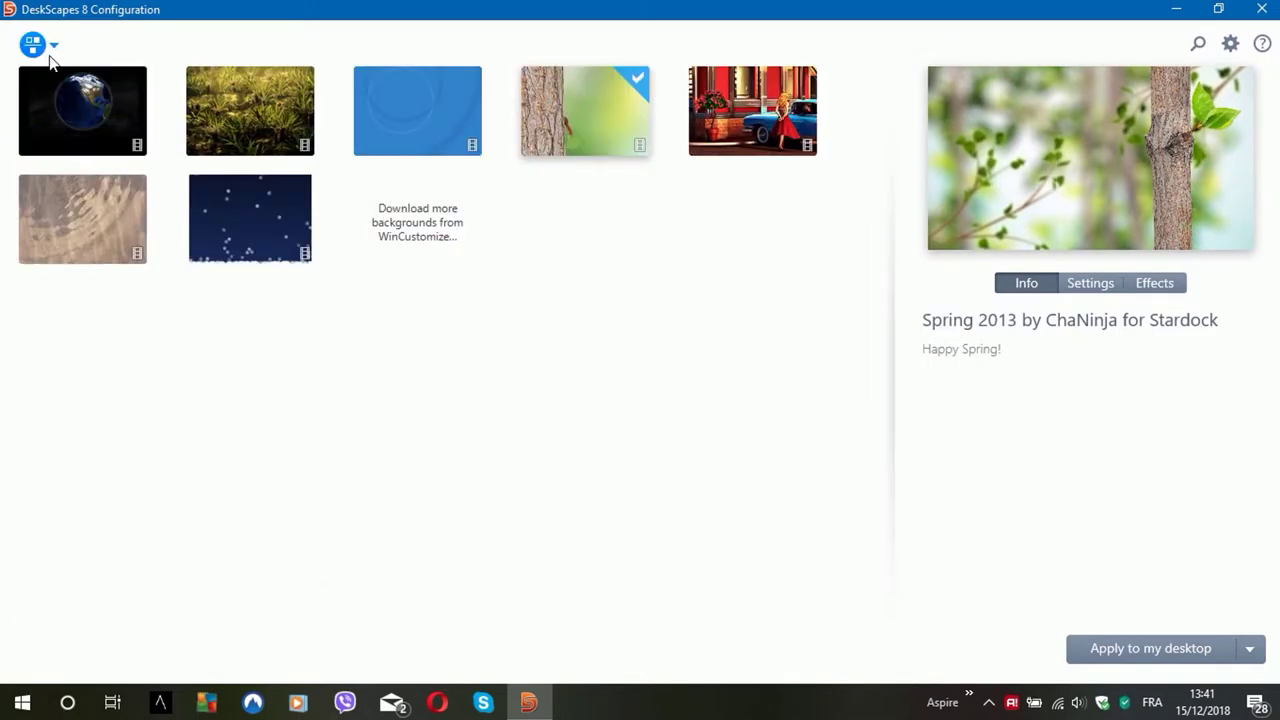
Apply the Water Dream background to the desktop, then reduce the configuration window from full screen and minimize it
click(109, 221)
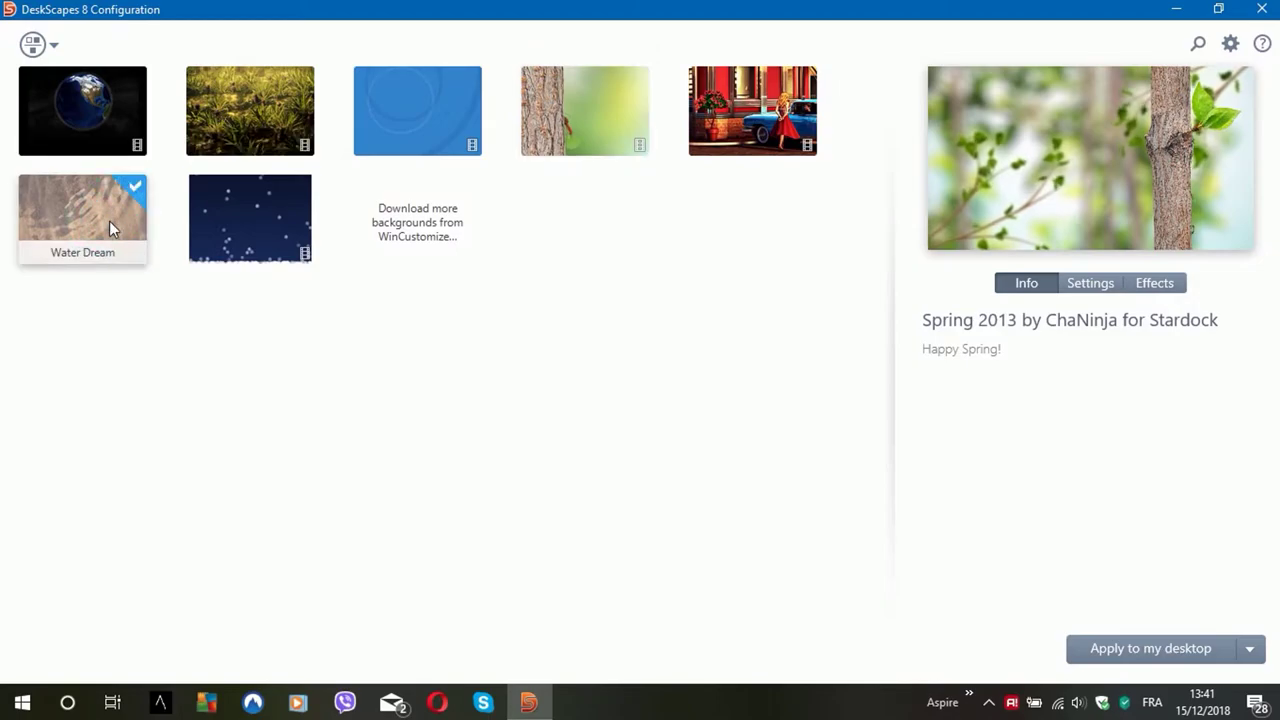
click(1131, 650)
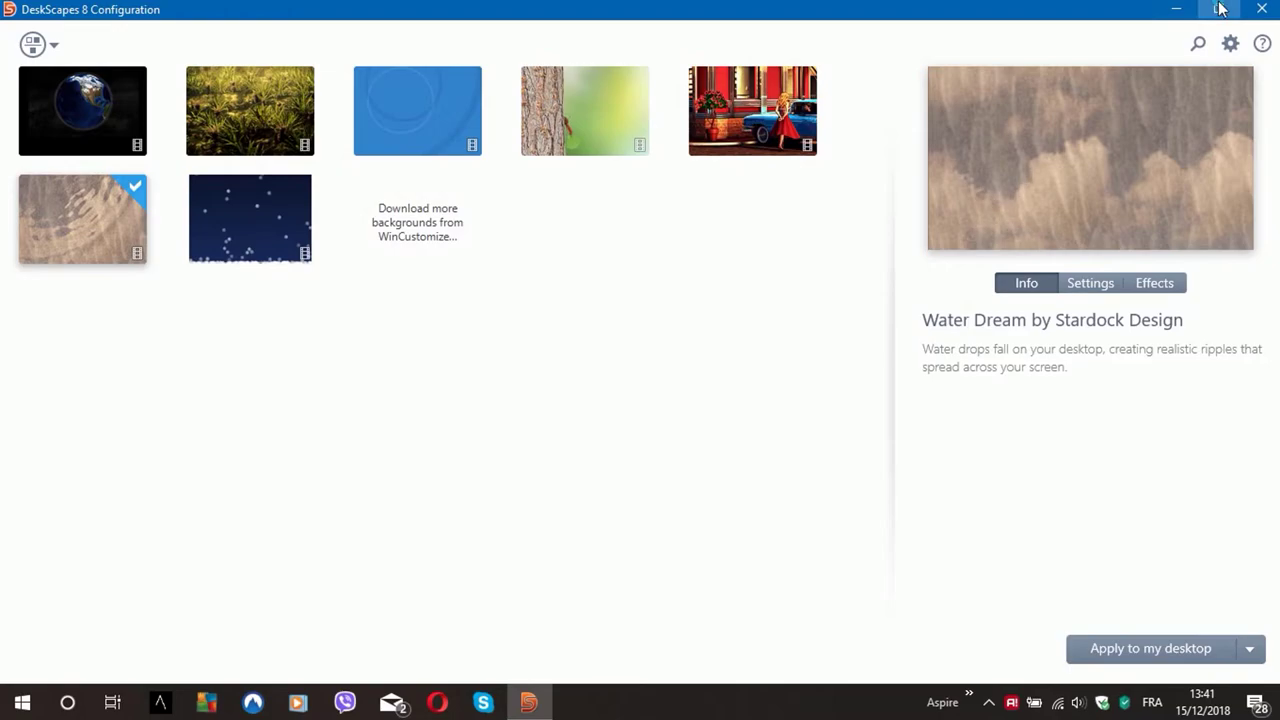
click(1219, 9)
click(934, 14)
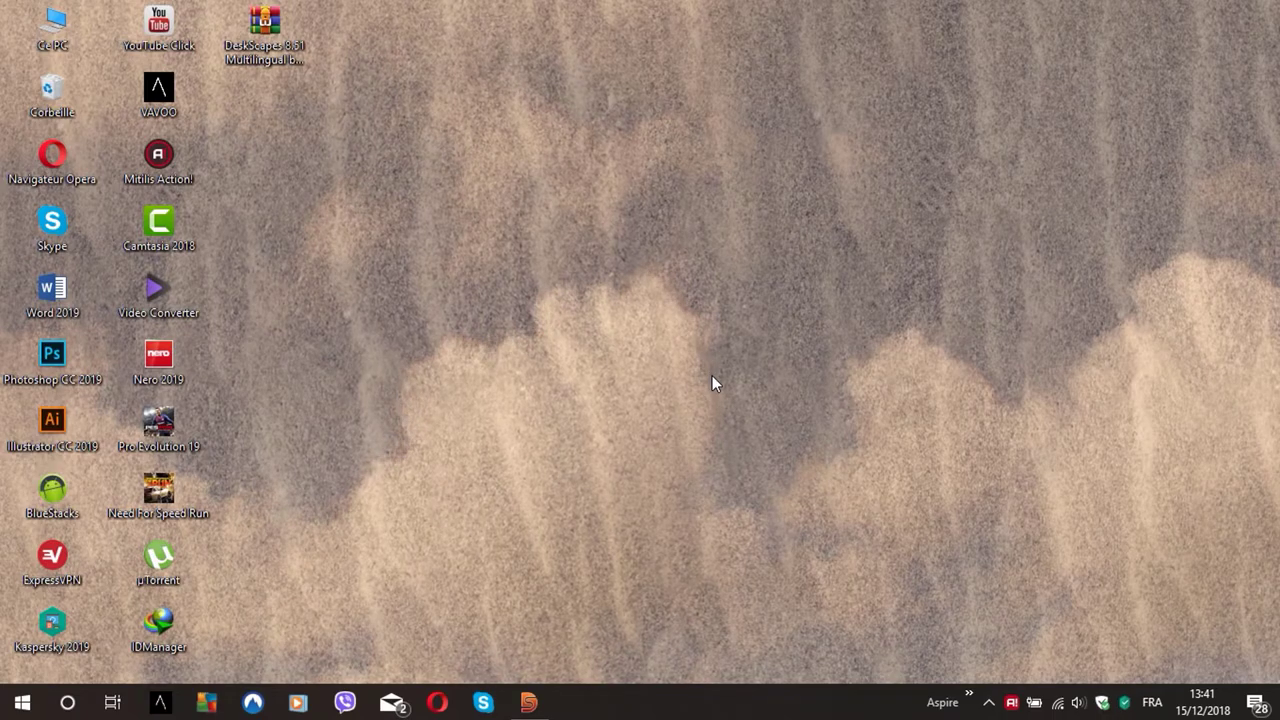
Bring back the DeskScapes window, apply the Vintage Dream background to the desktop, and minimize the window
click(530, 703)
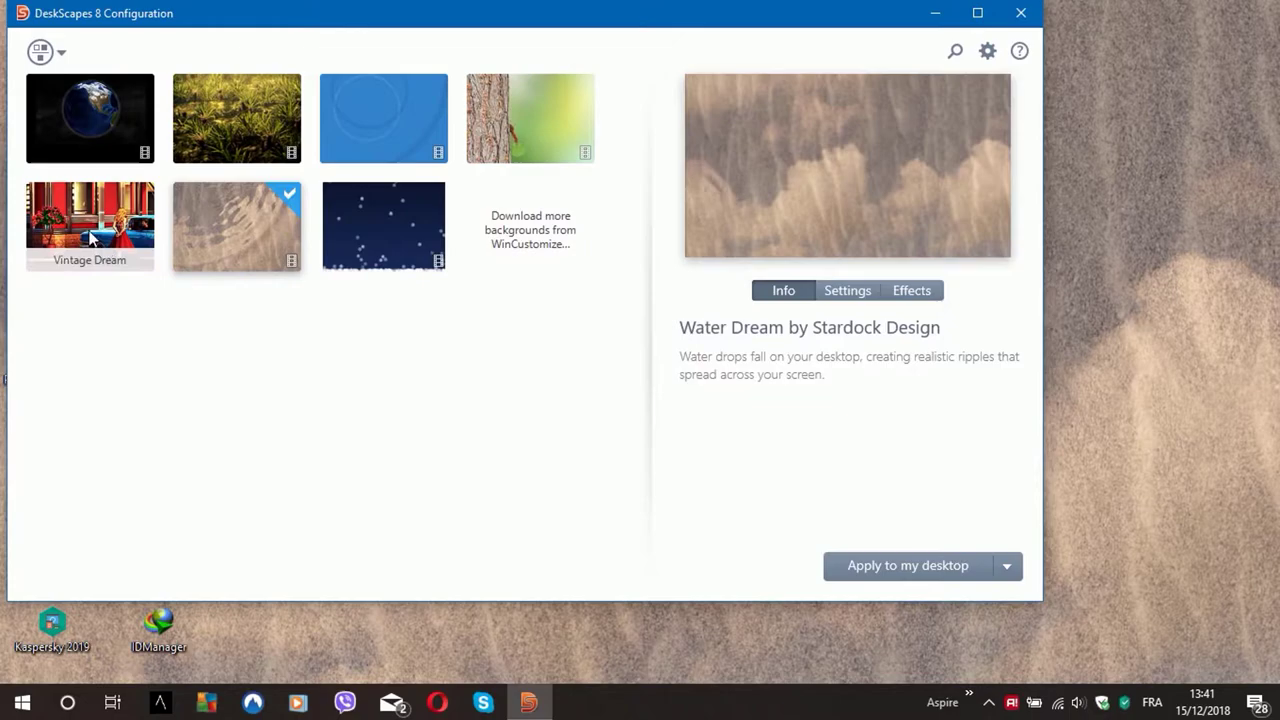
click(105, 245)
click(895, 566)
click(530, 704)
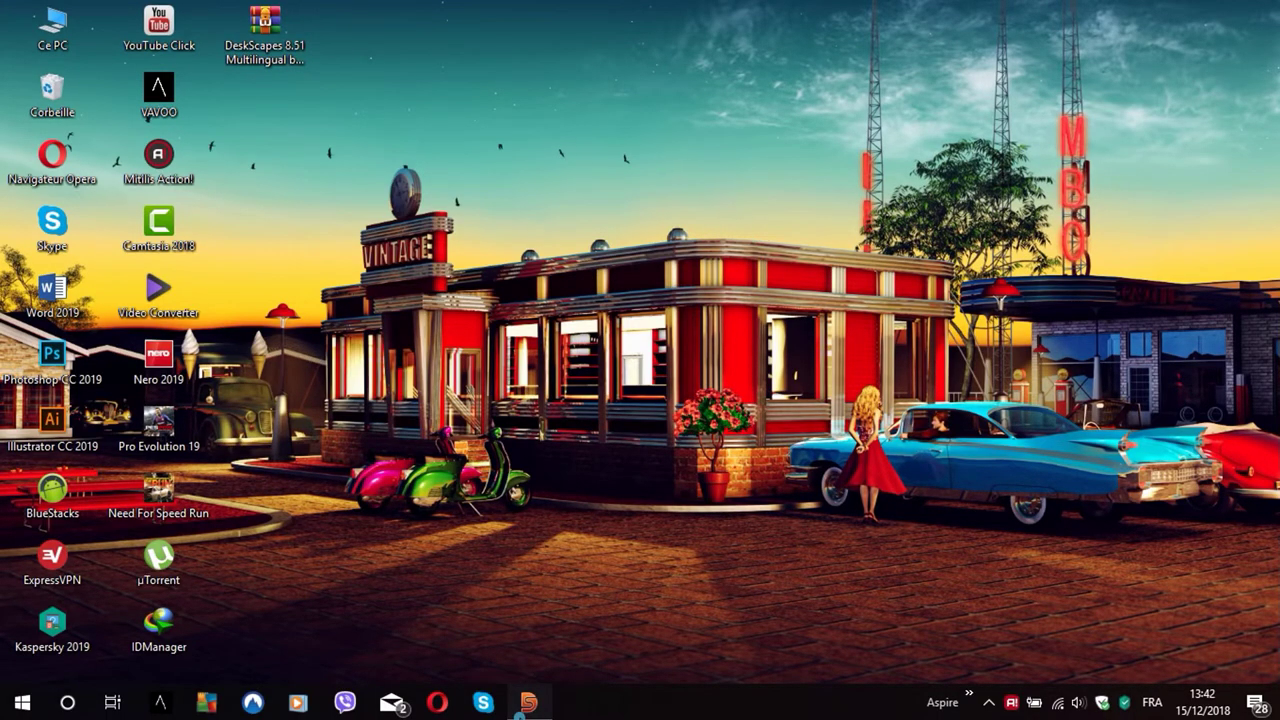
Restore the DeskScapes window, apply the Expanding Shapes background to the desktop, and show the desktop
click(528, 703)
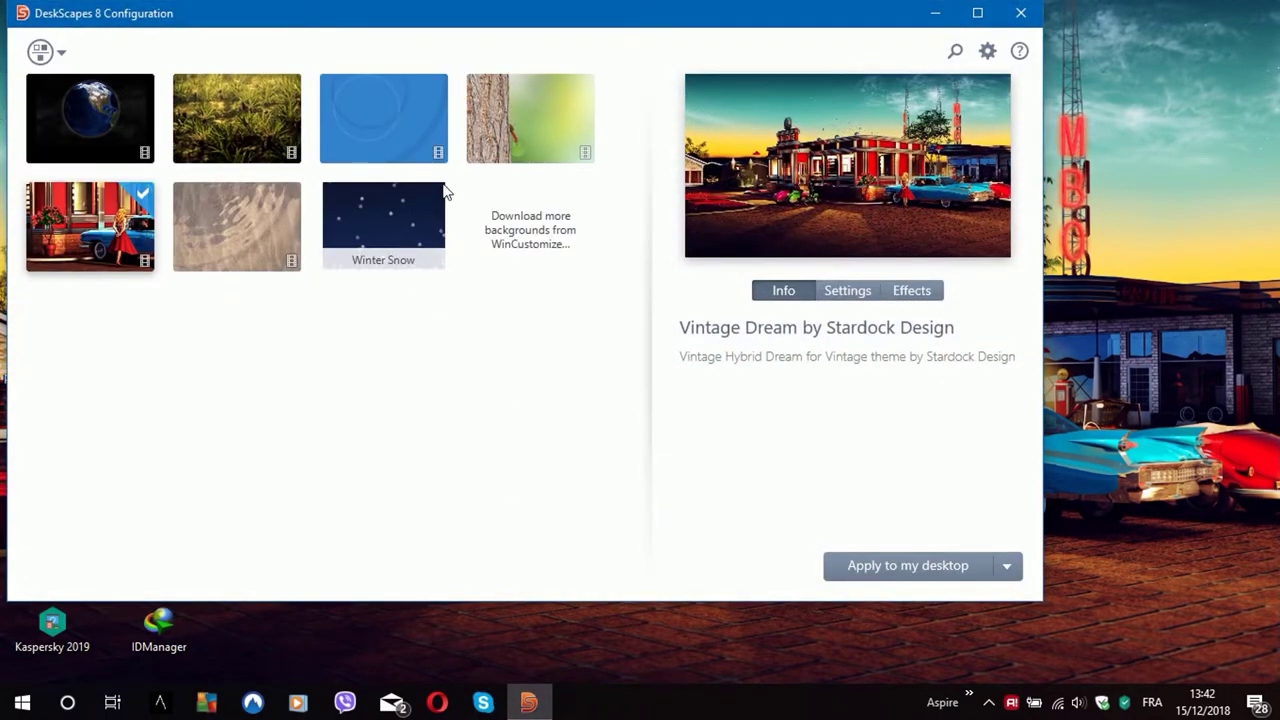
click(358, 100)
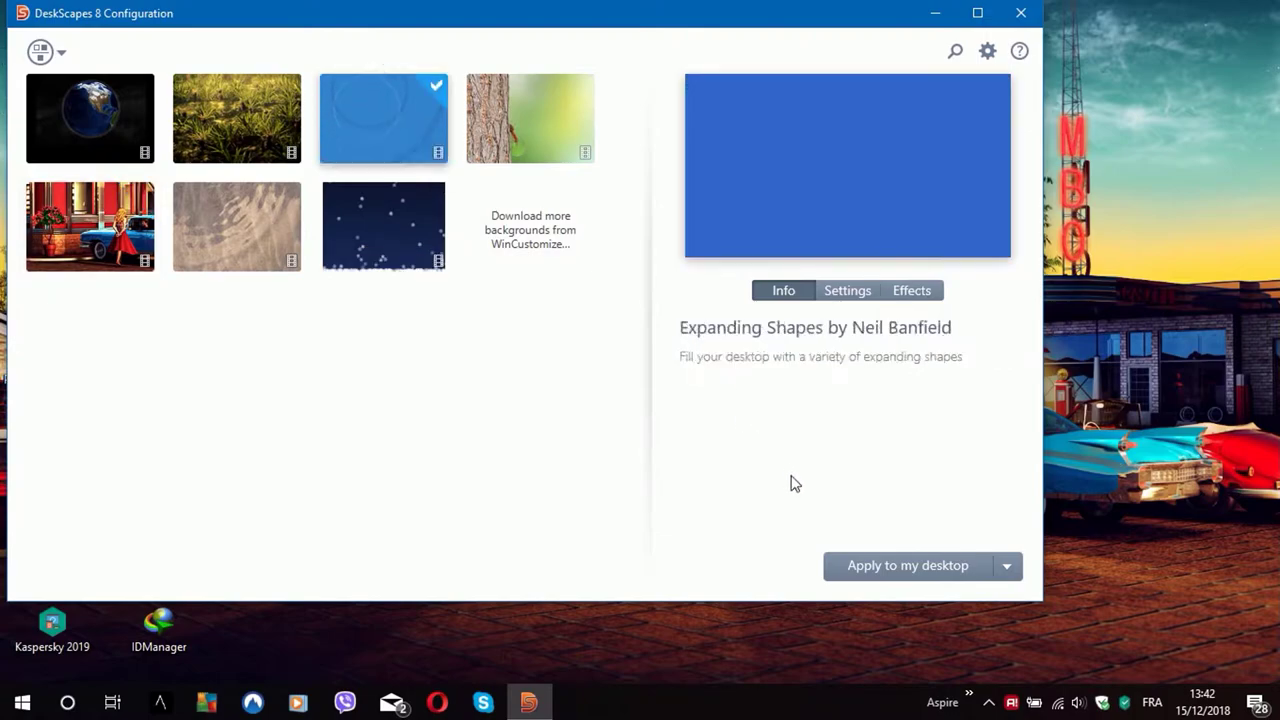
click(898, 568)
click(528, 703)
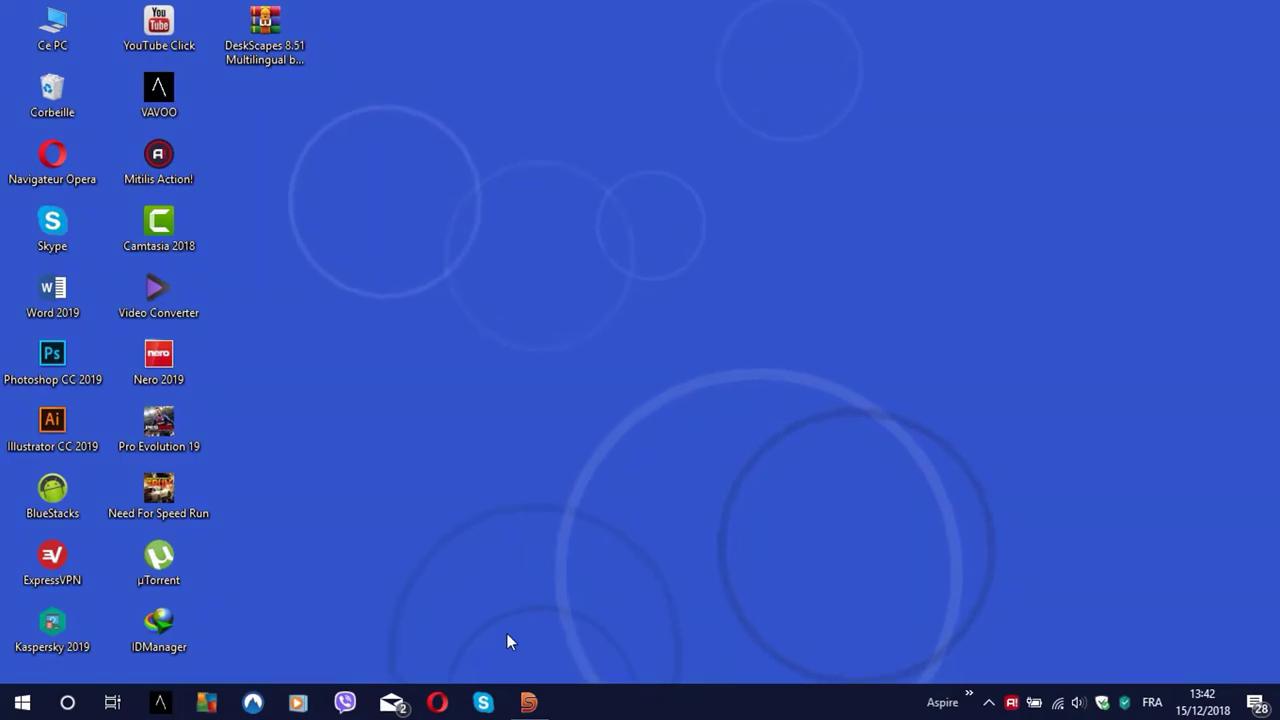
Return to DeskScapes, apply the Planktonic background to the desktop, and minimize the window to view it
click(528, 703)
click(261, 124)
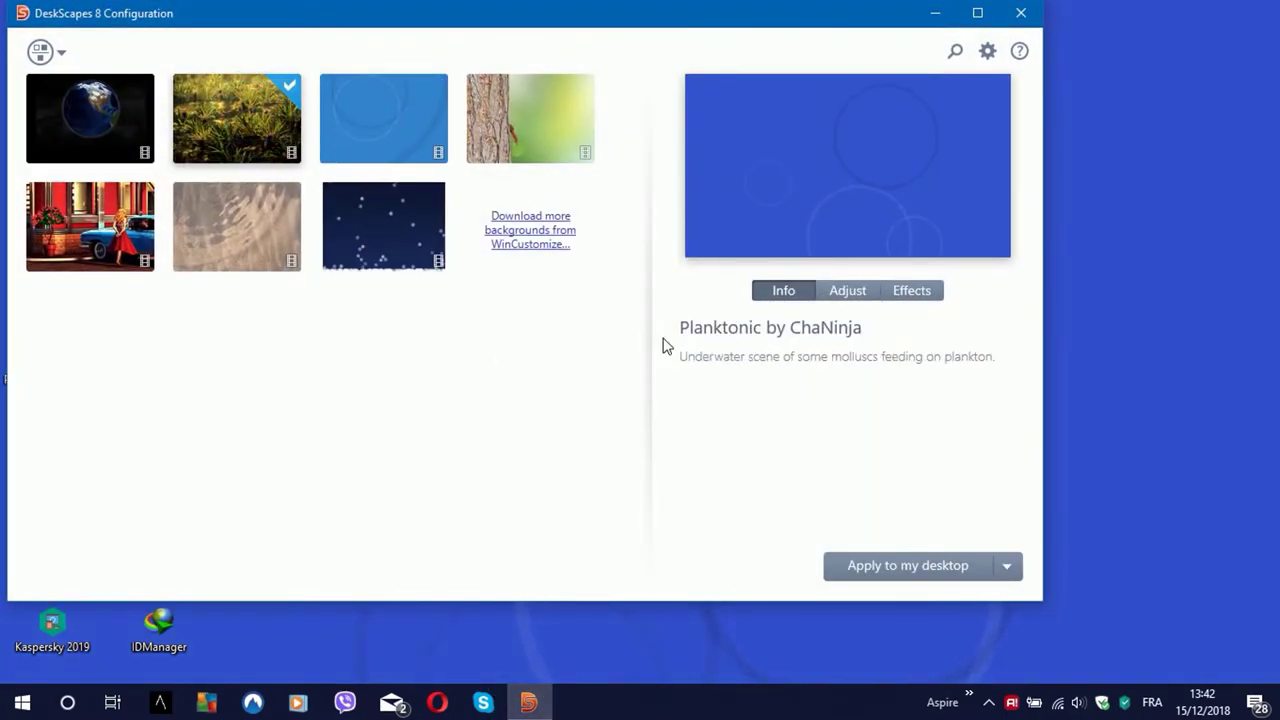
click(881, 565)
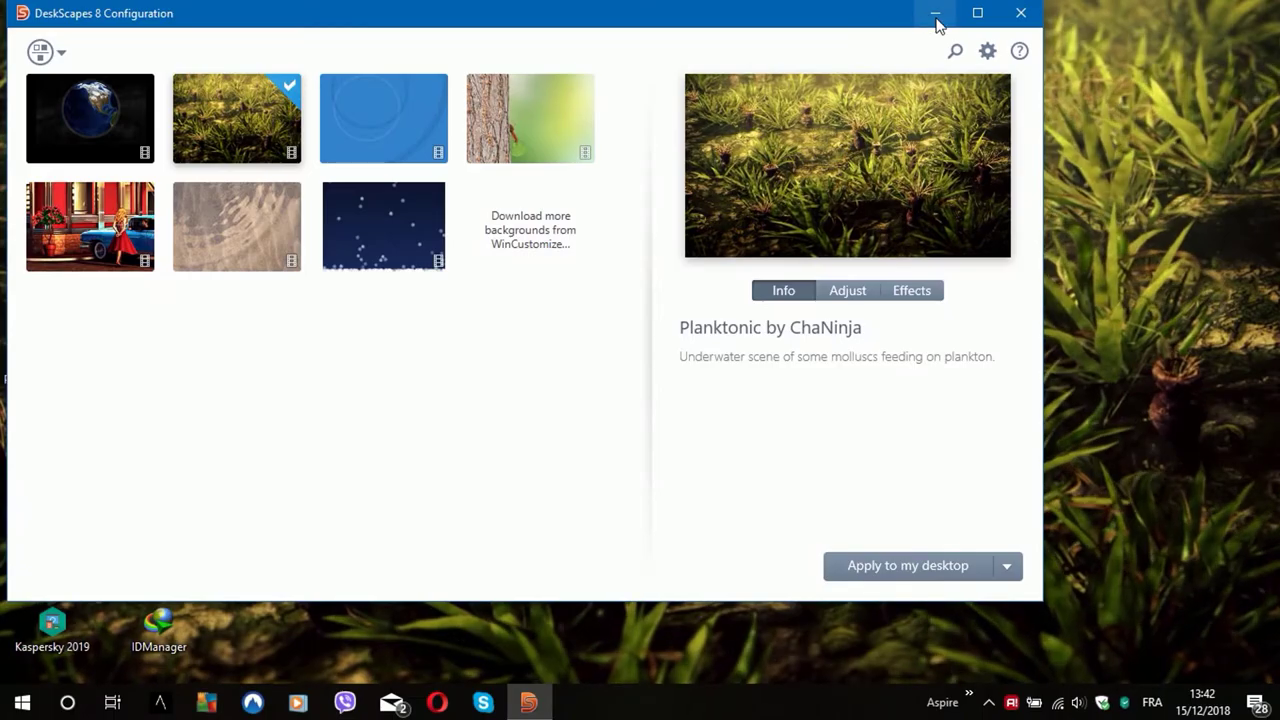
click(935, 16)
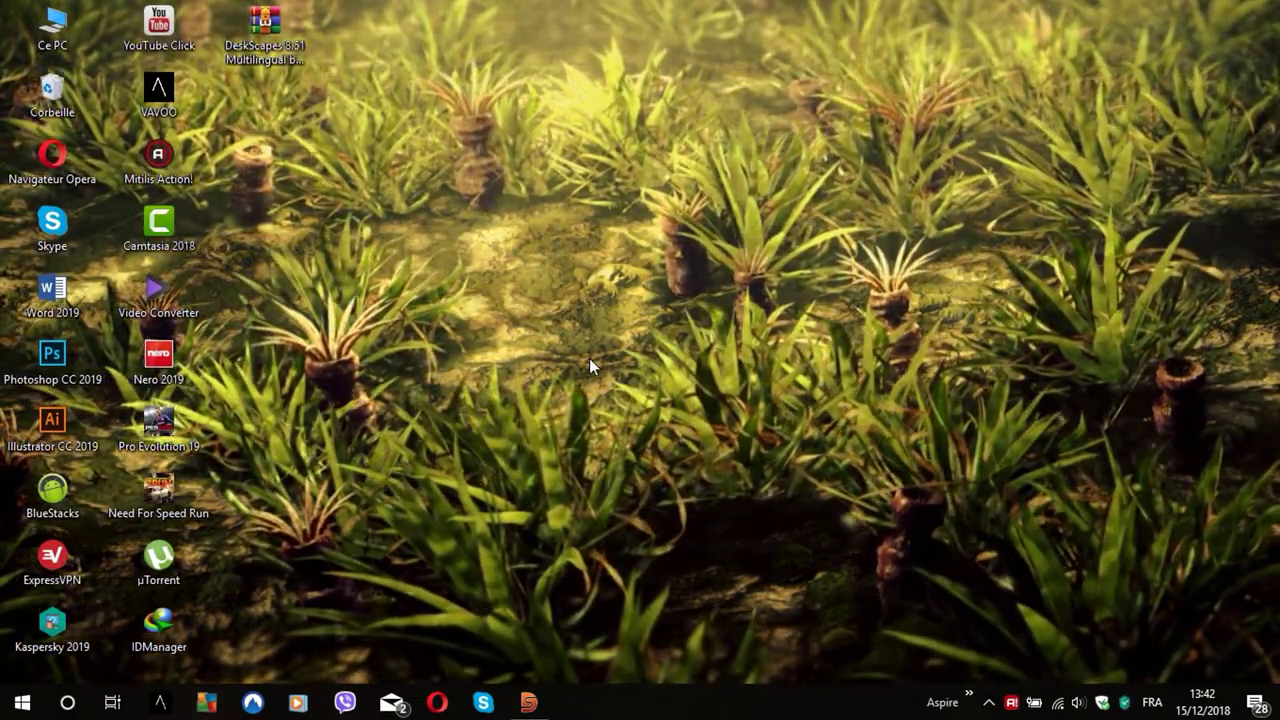
Reopen DeskScapes, set Desktop Earth as the desktop background, and minimize the configuration window
click(528, 702)
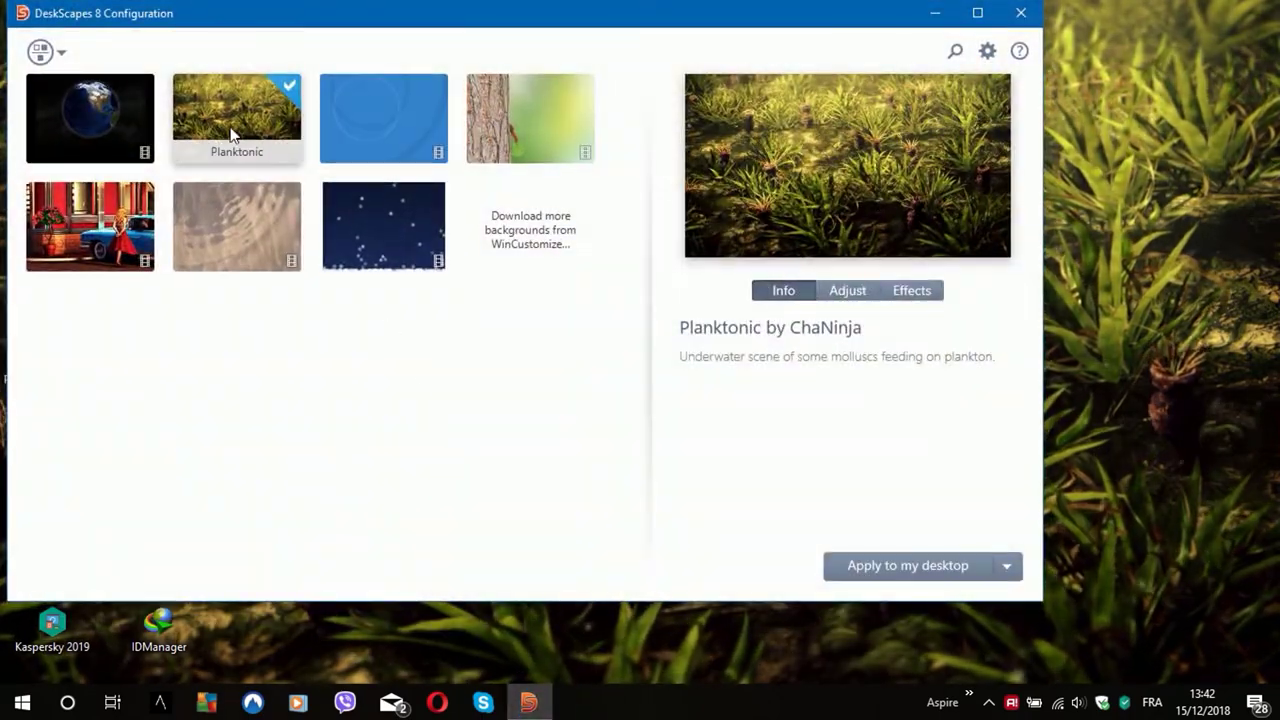
click(88, 120)
click(886, 567)
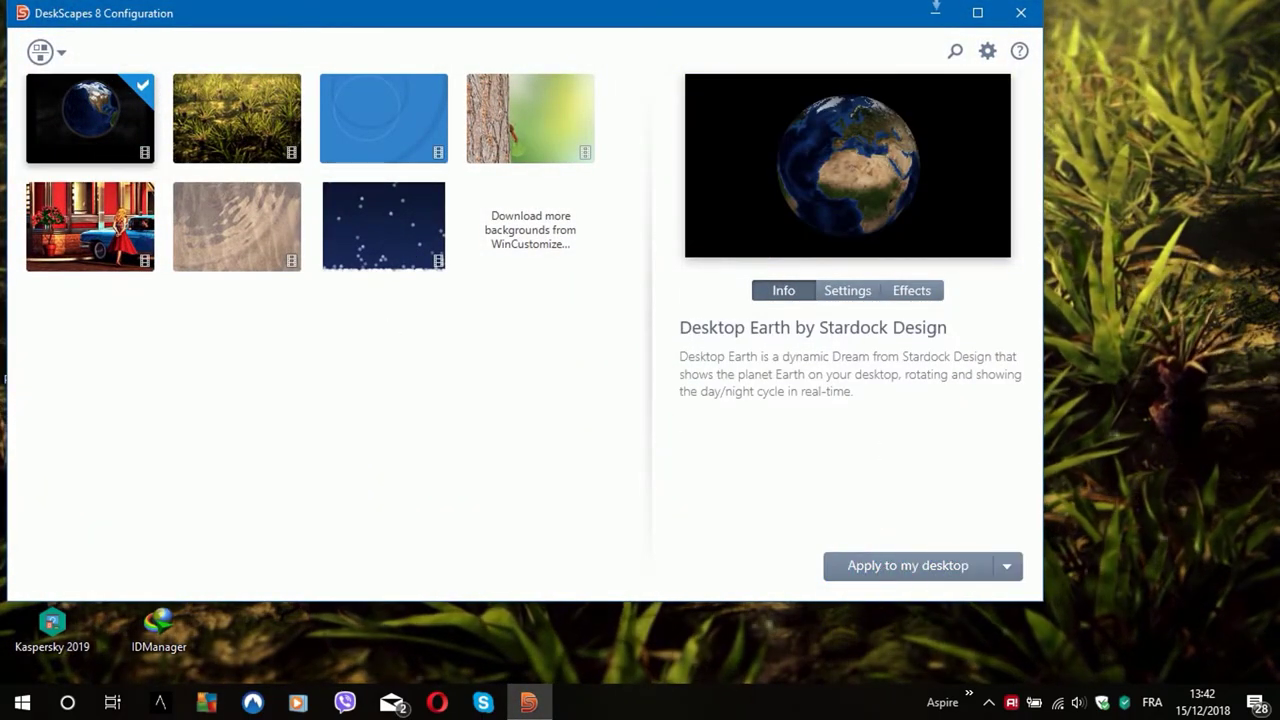
click(932, 14)
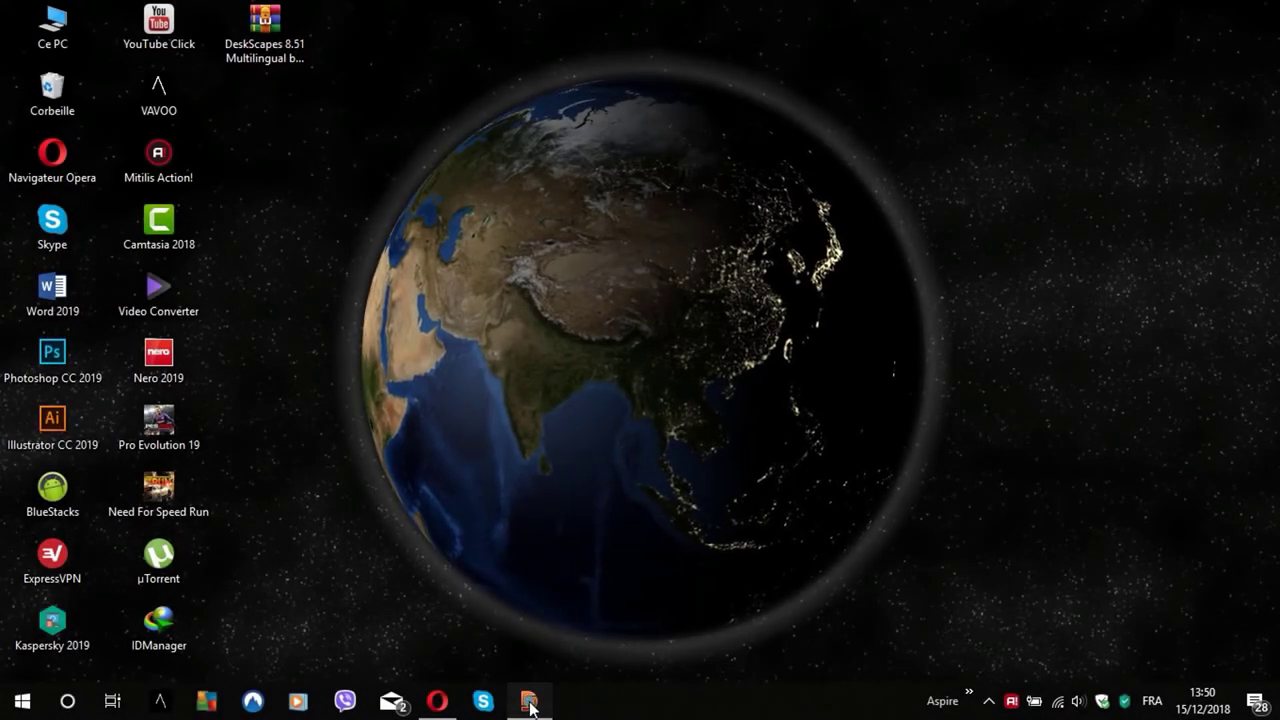
Open the WinCustomize Dream gallery from DeskScapes and sort the animated wallpapers by Most Popular
click(527, 700)
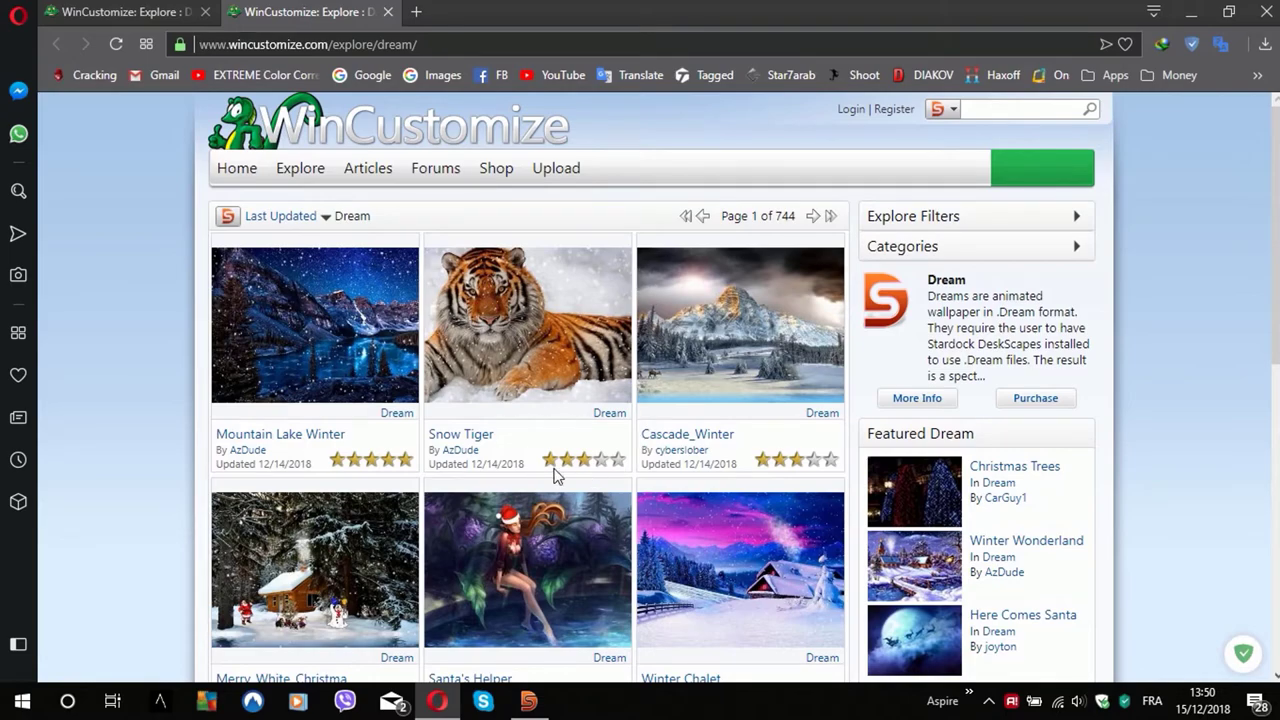
click(314, 215)
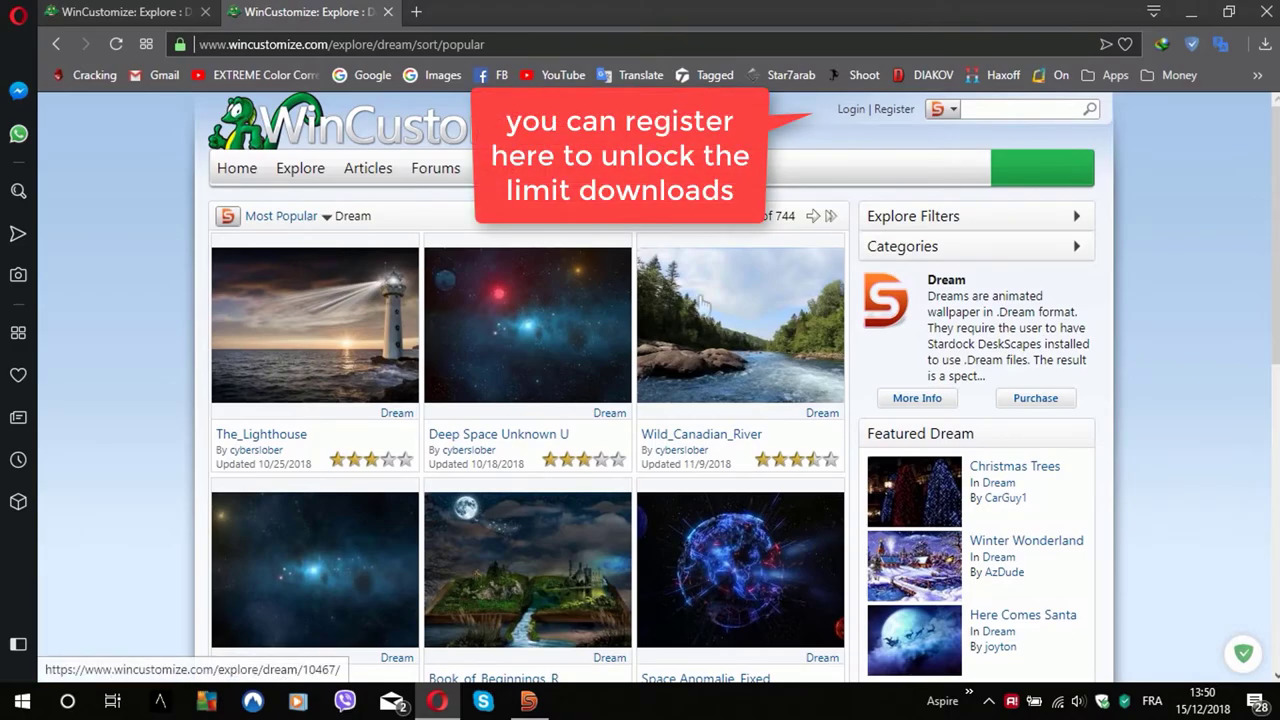
scroll(650, 390, down, 4)
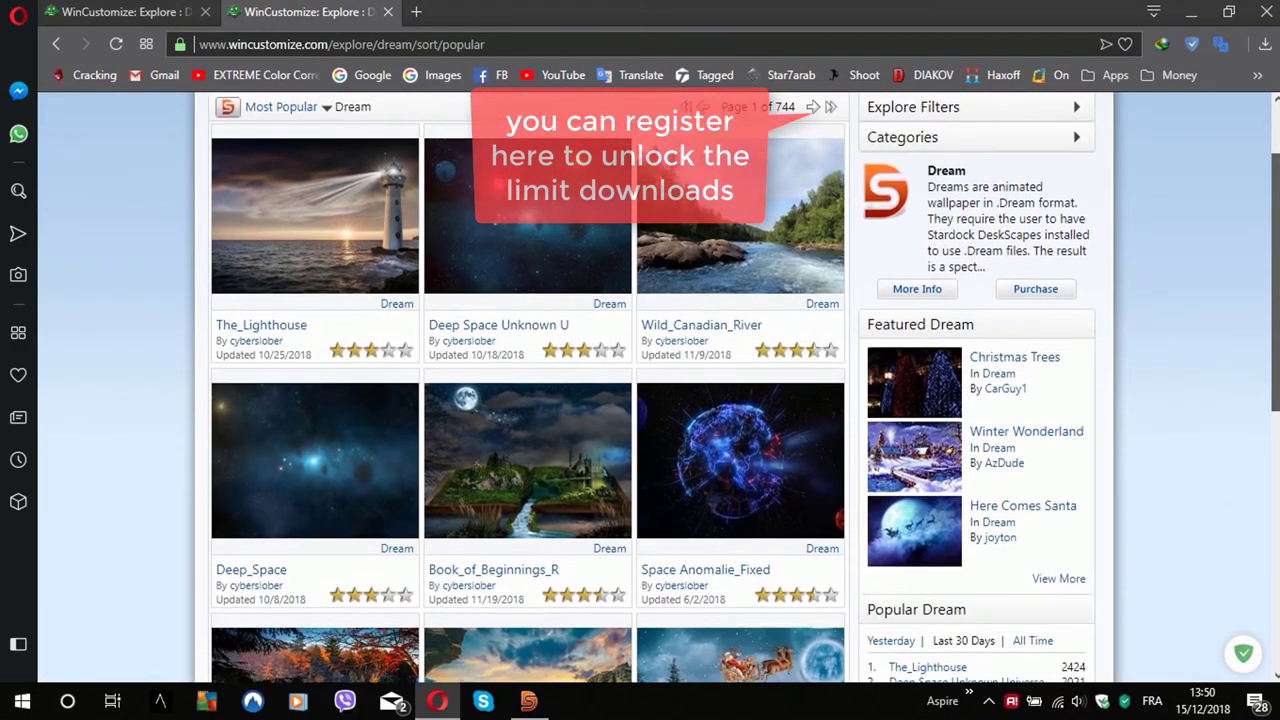
scroll(896, 203, up, 4)
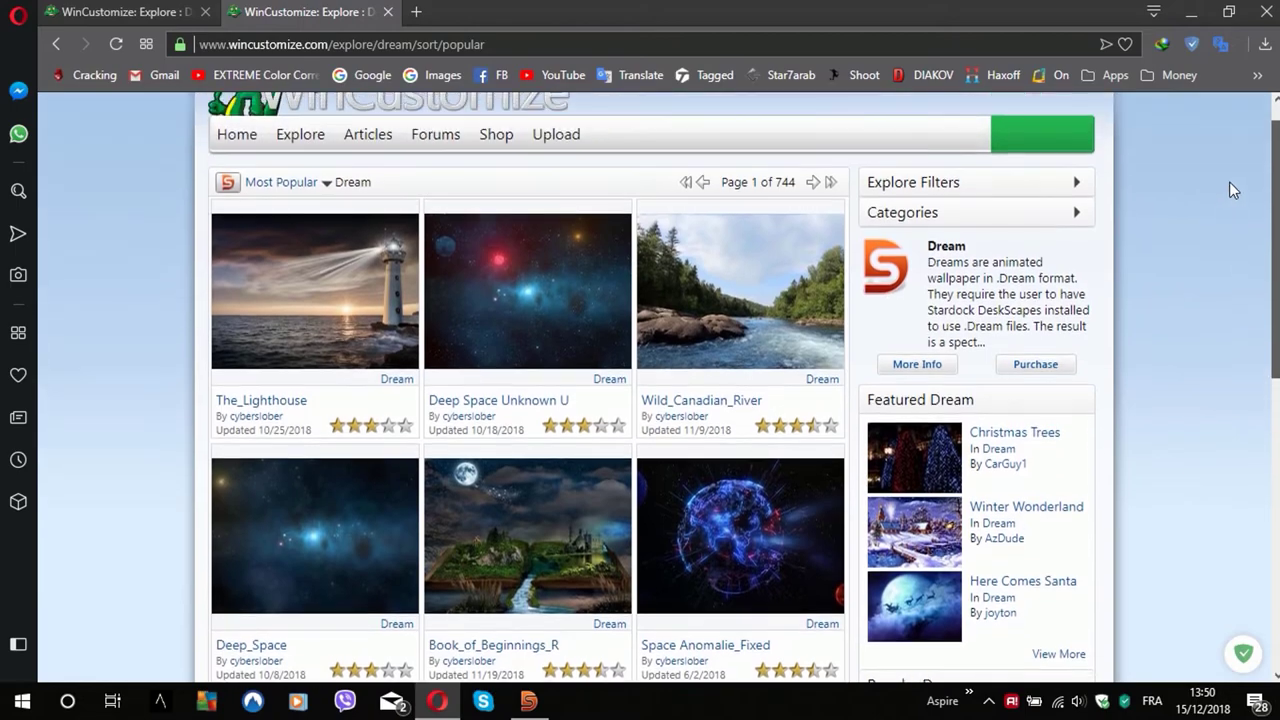
Start and pause a download of the Yellowstone_Mountains Dream from its WinCustomize page, and show the browser's list of downloads
click(812, 184)
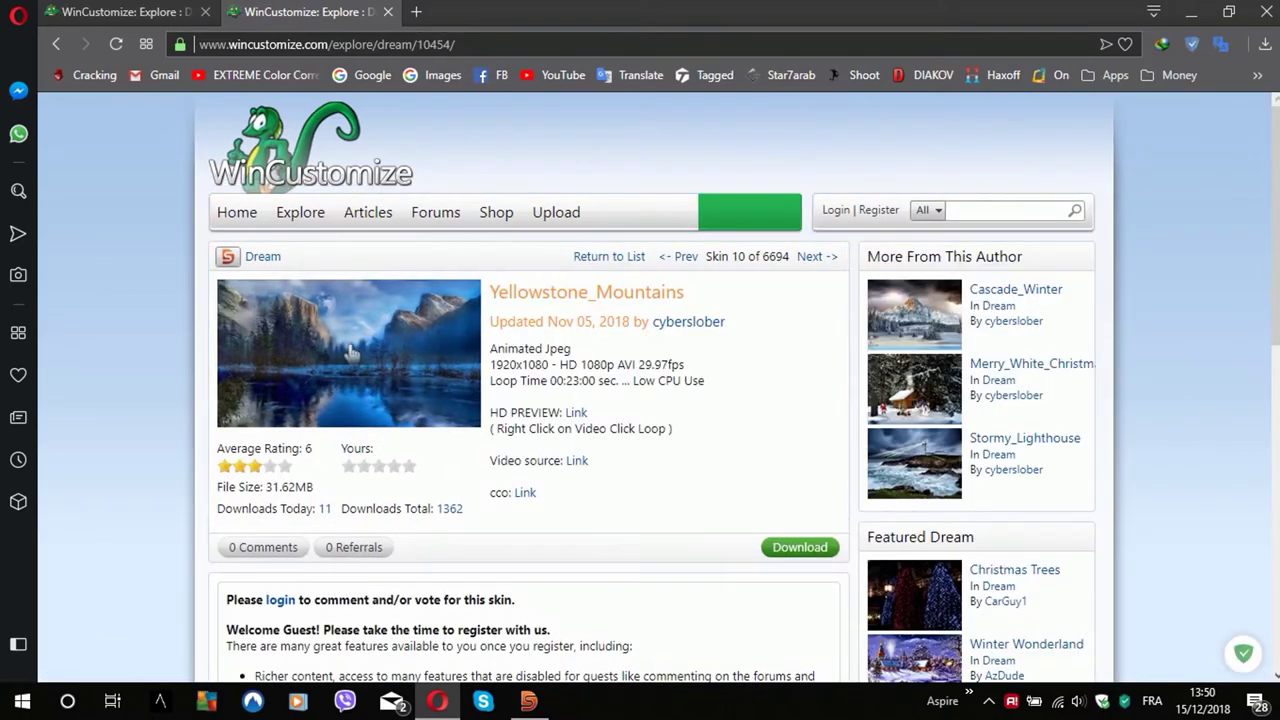
click(801, 550)
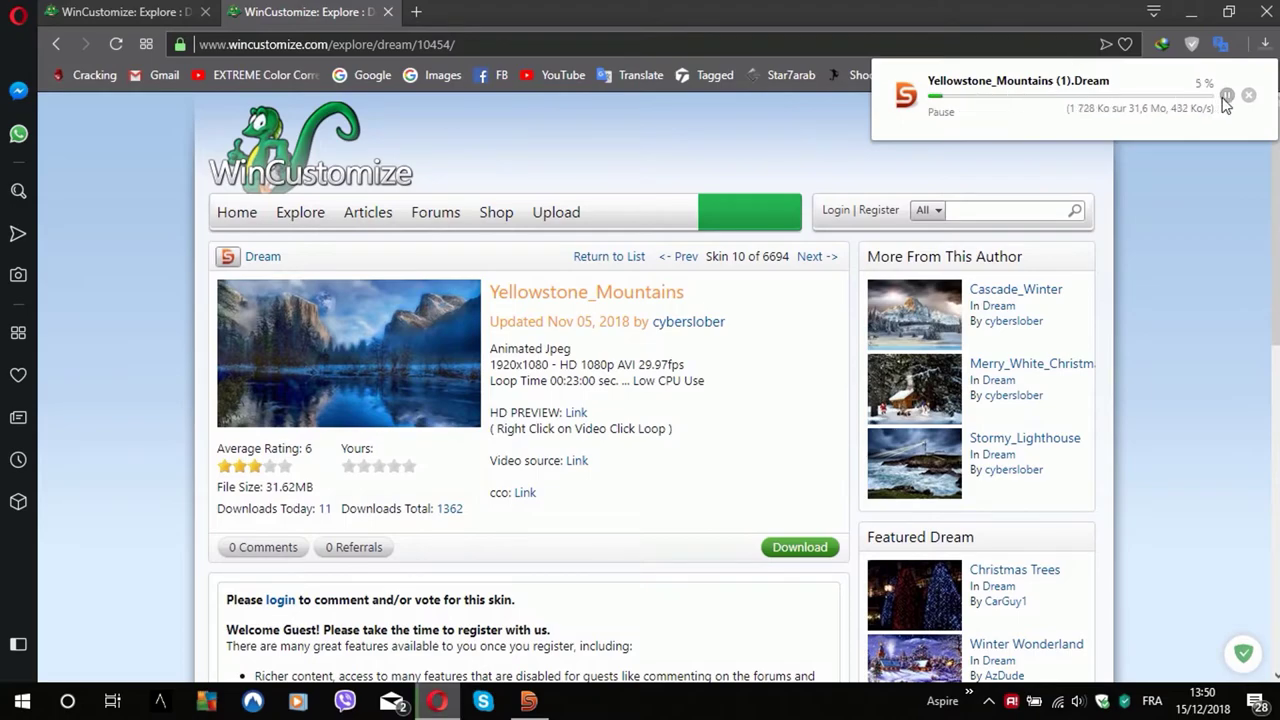
click(1263, 47)
click(1263, 47)
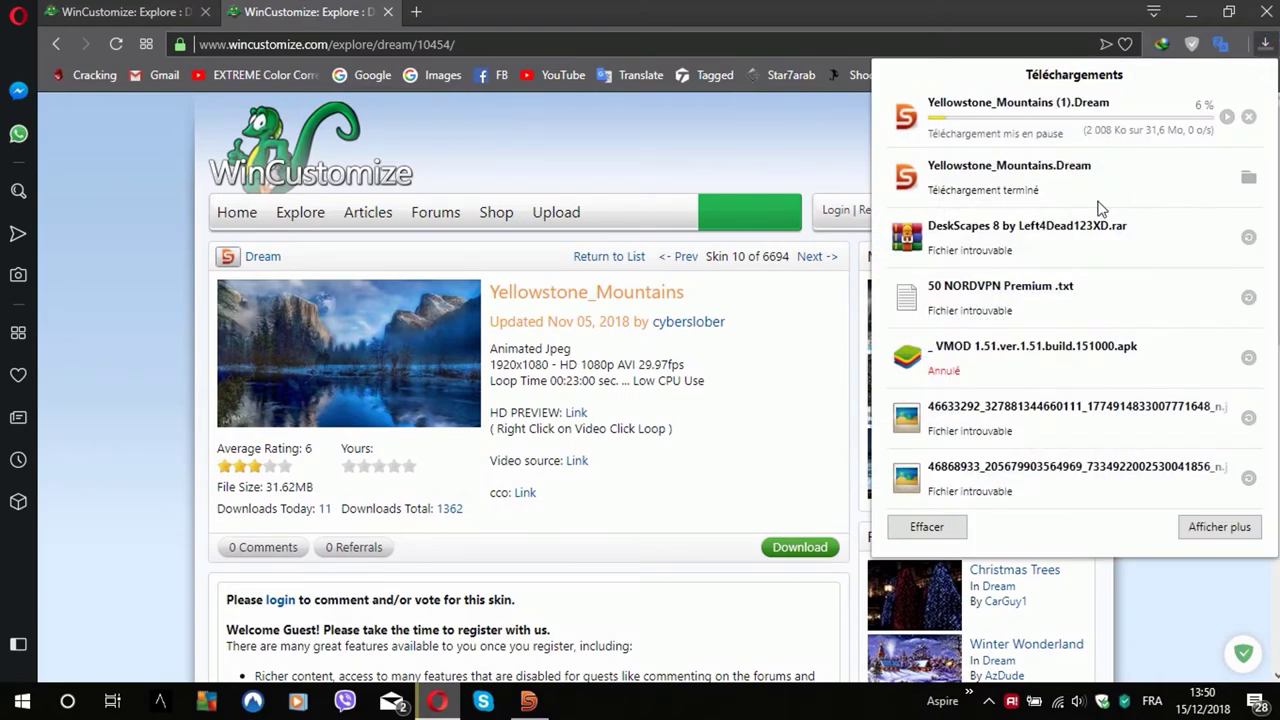
Set the fully downloaded Yellowstone_Mountains Dream from the downloads folder as the desktop background and minimize the open windows to view it
click(1249, 179)
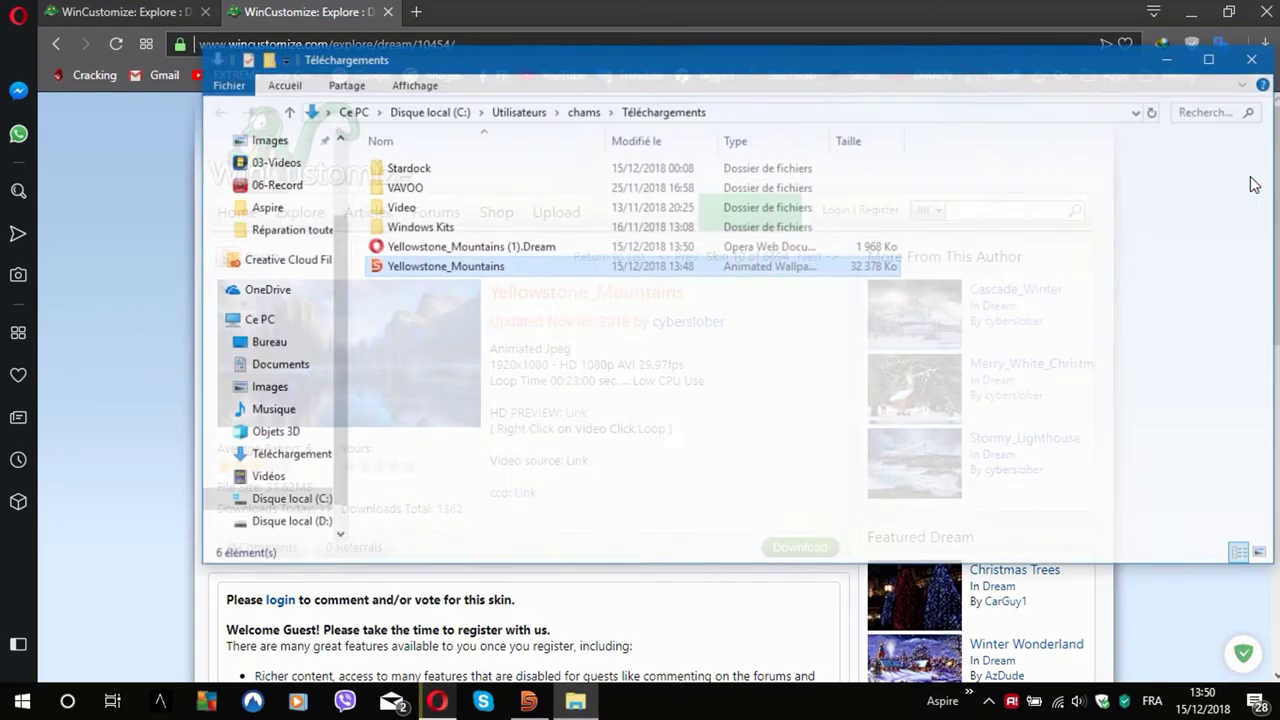
right_click(409, 271)
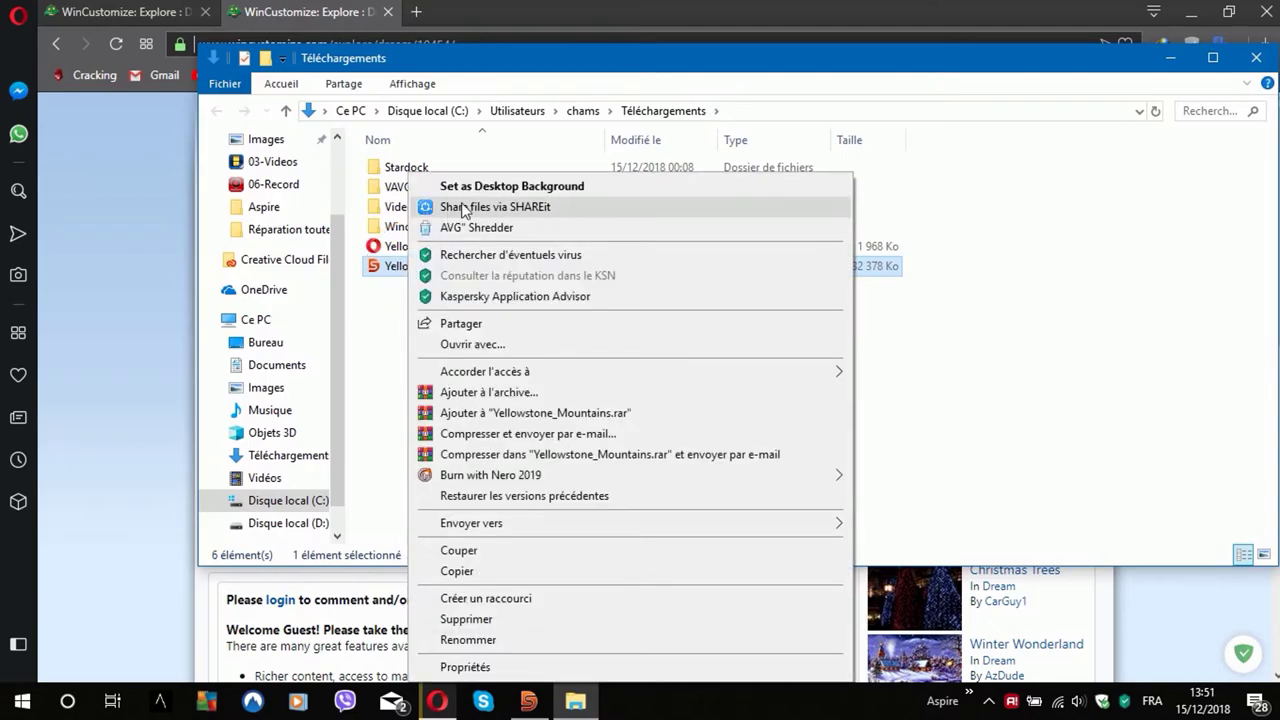
click(512, 188)
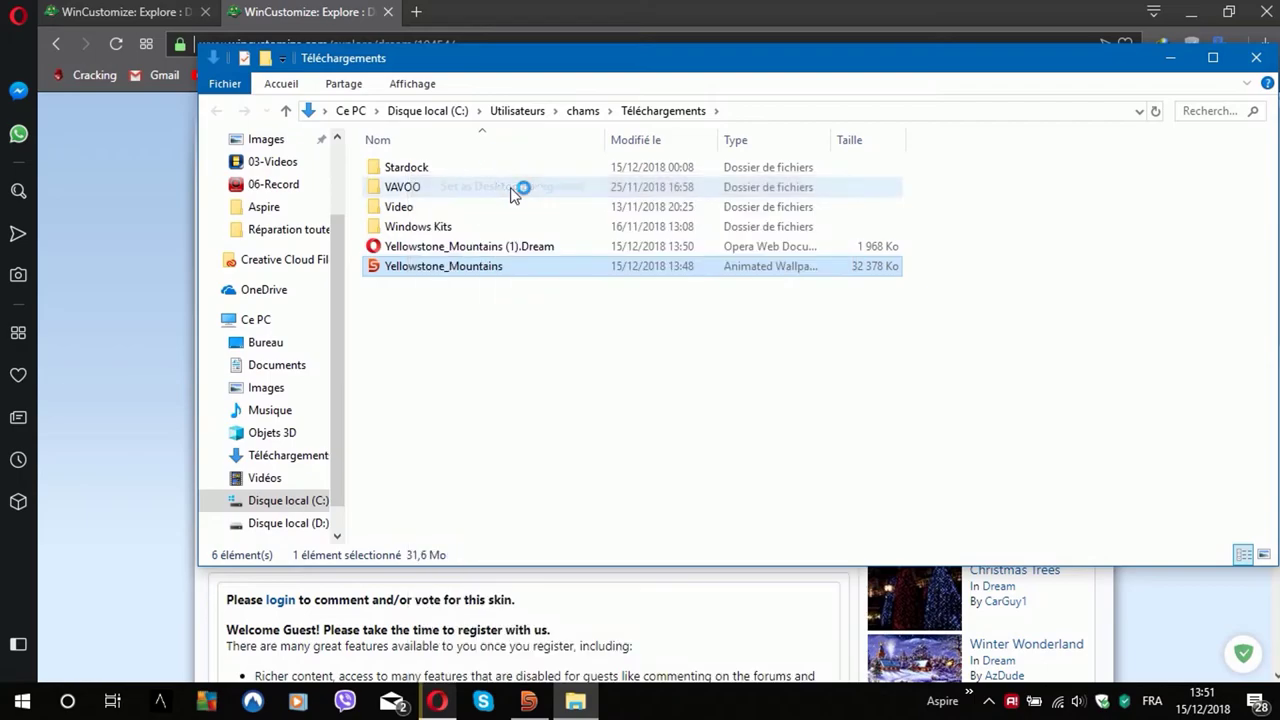
click(1170, 58)
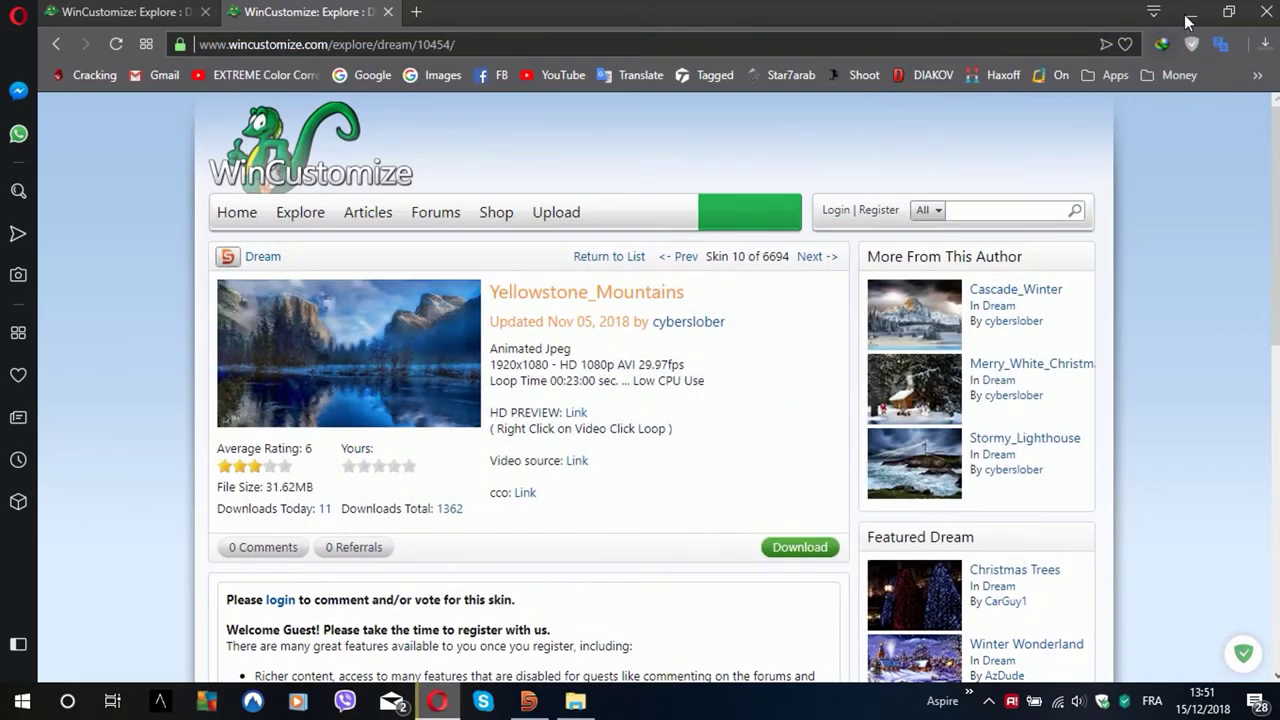
click(1190, 12)
click(1050, 47)
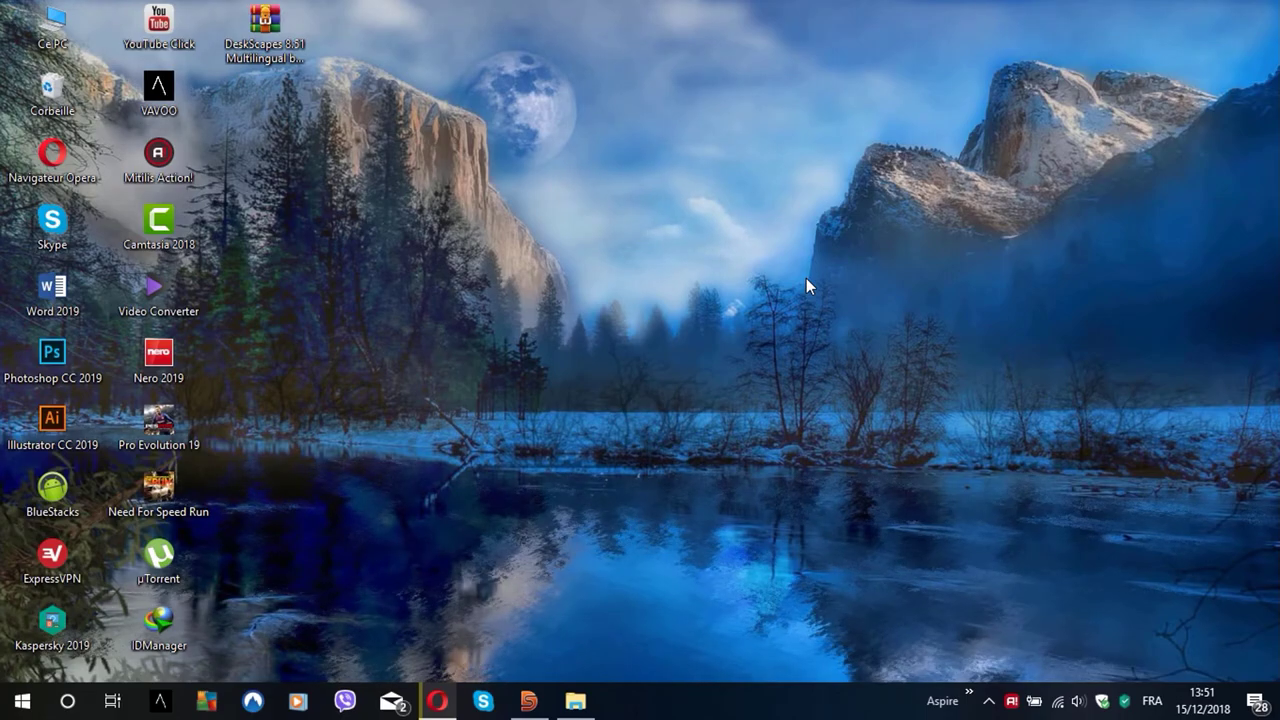
click(735, 695)
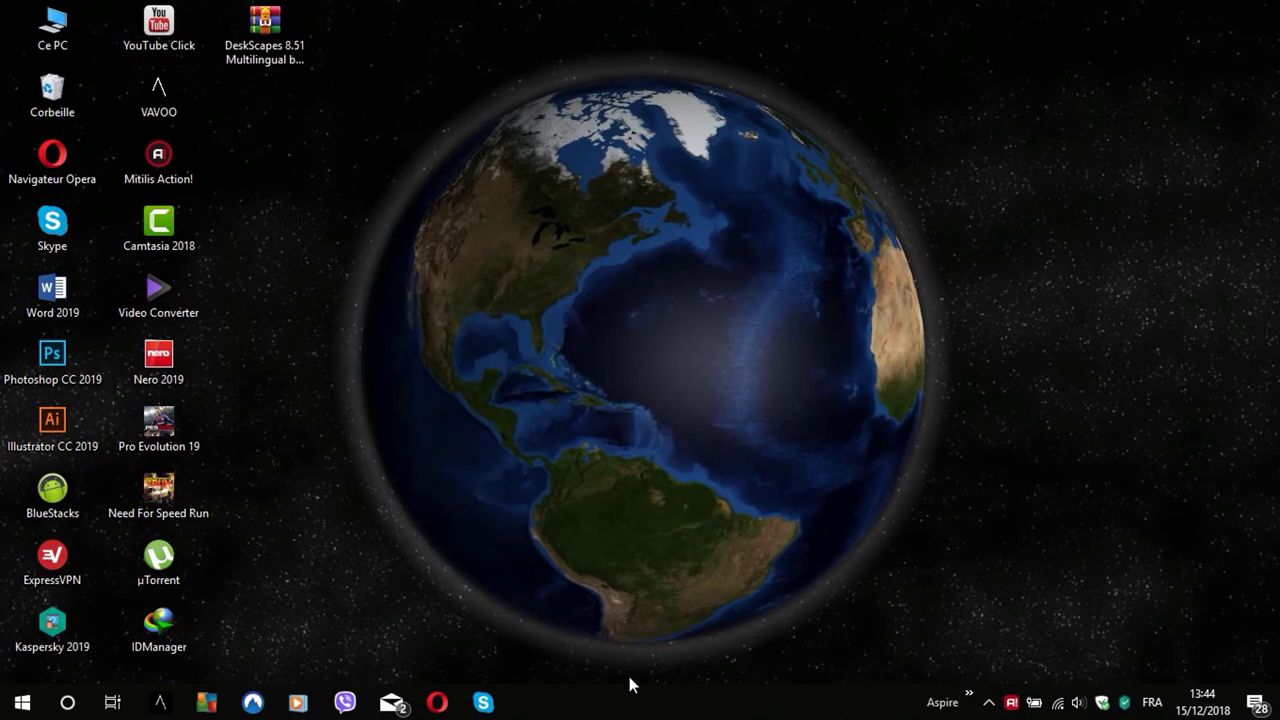
Examine the processor and memory use of DeskScapes 8 in Task Manager with processes sorted by name, and close Task Manager
right_click(636, 707)
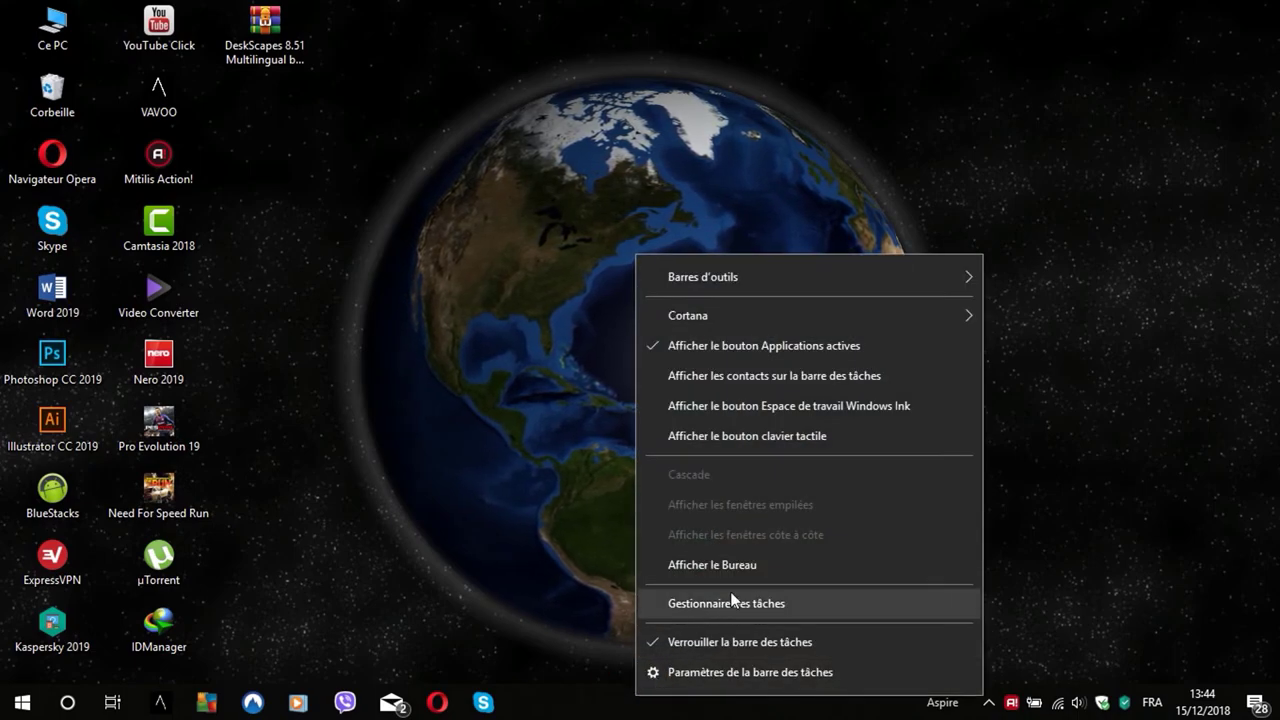
click(752, 605)
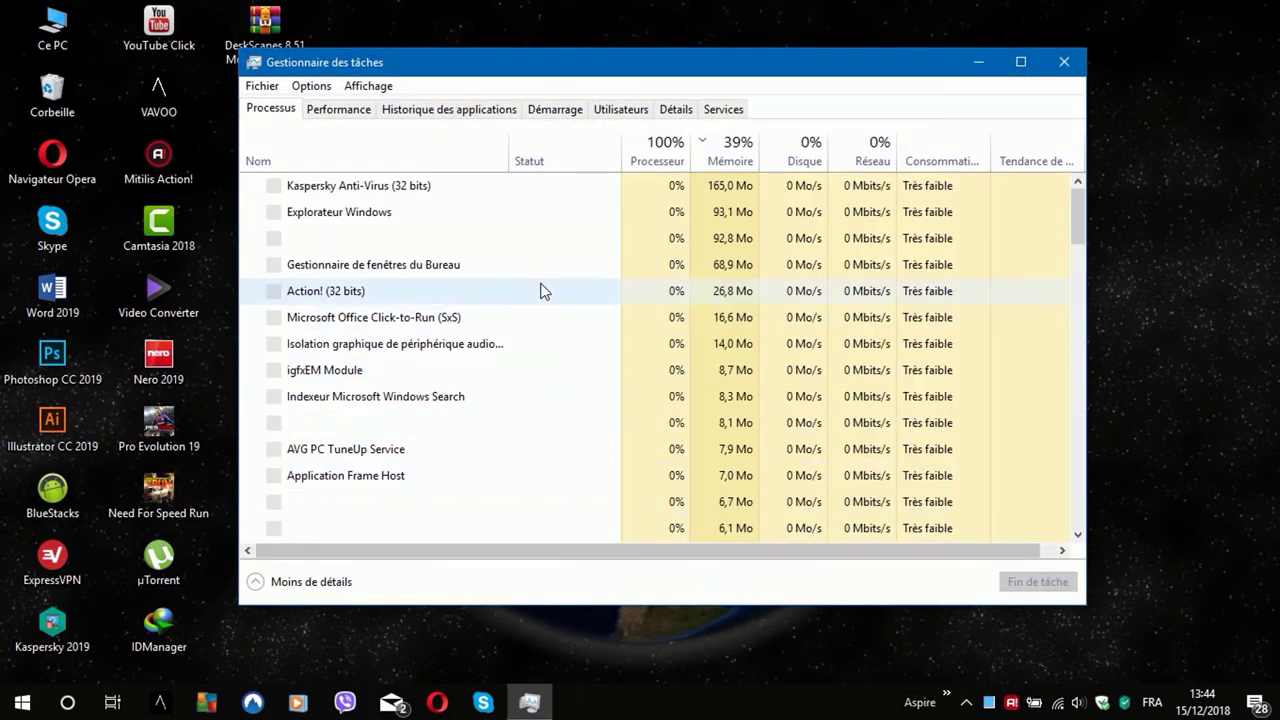
click(474, 163)
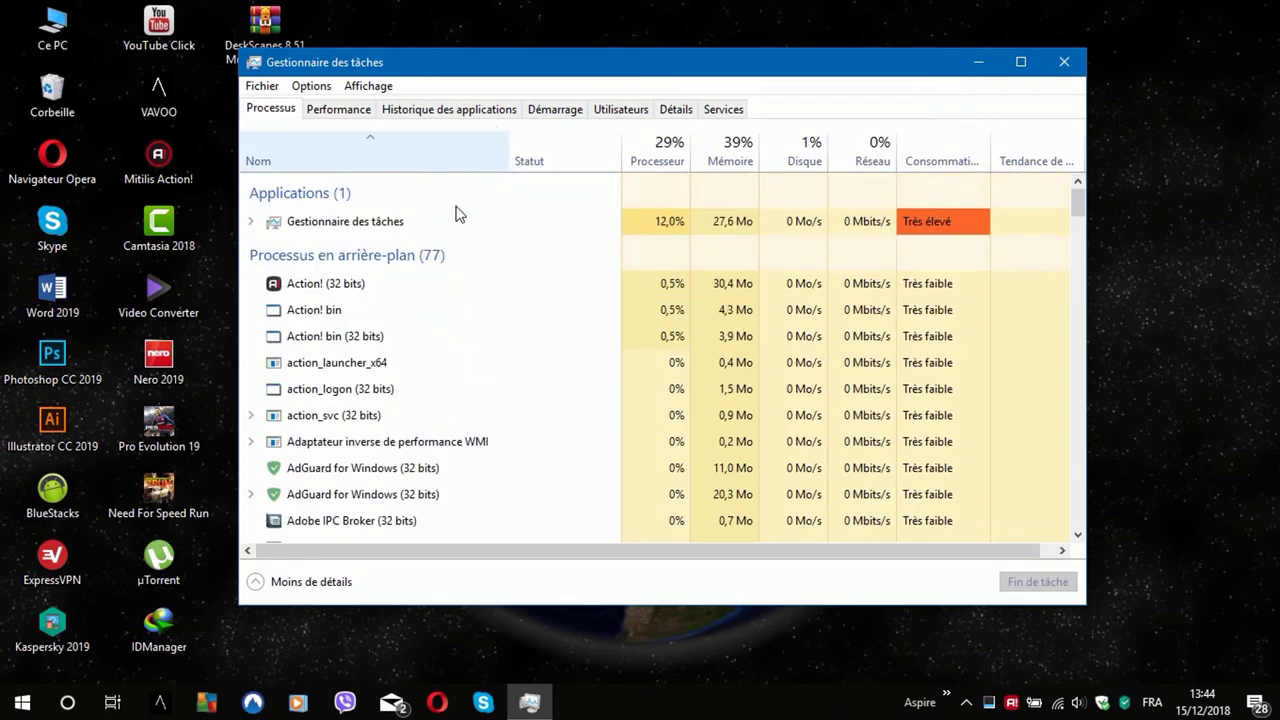
click(363, 314)
key(d)
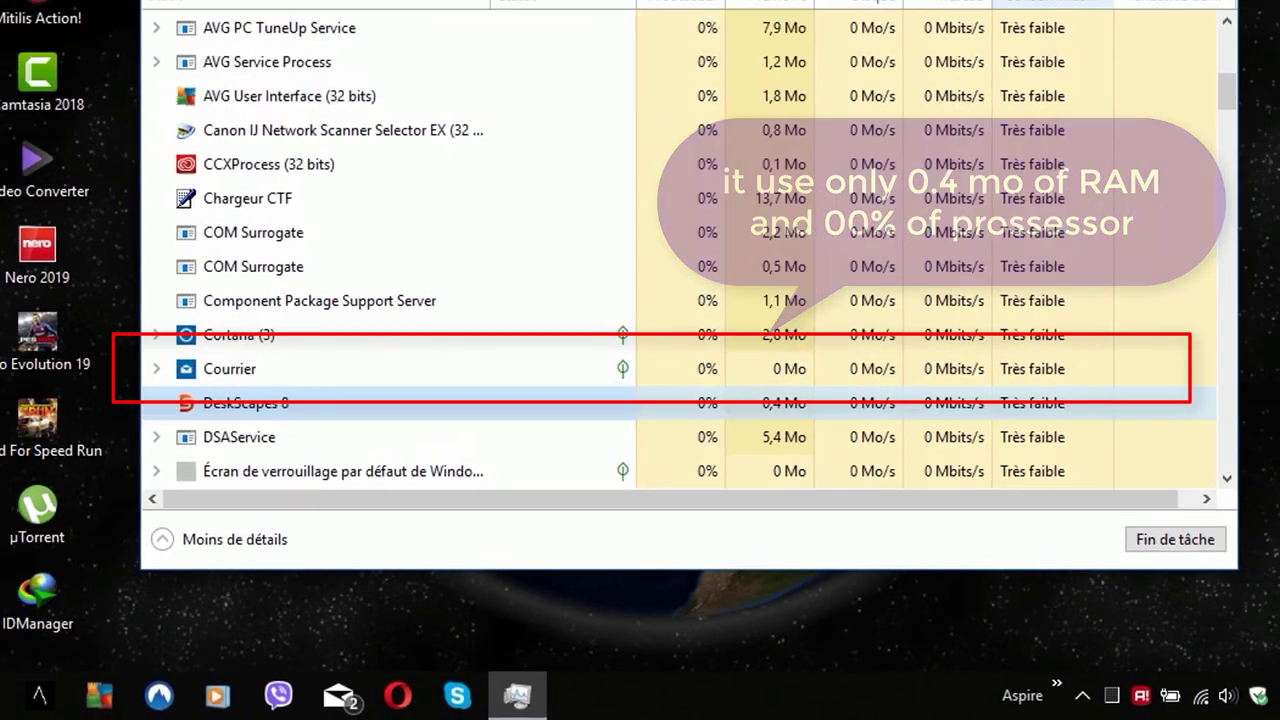
click(1061, 54)
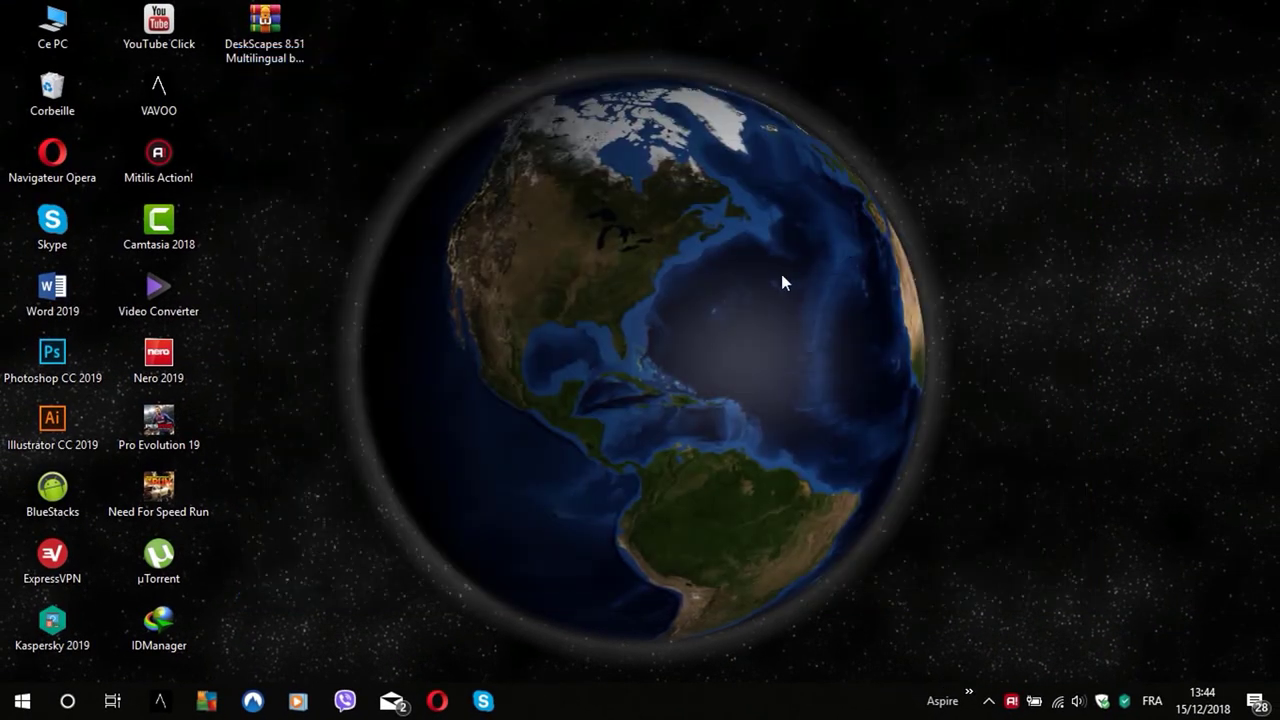